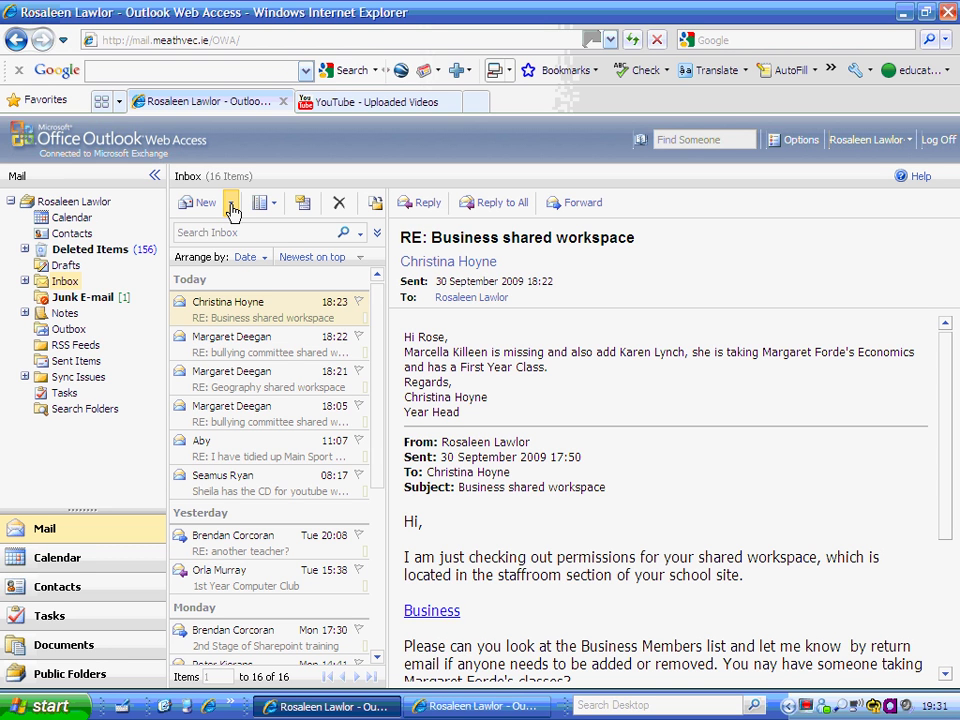
Step: Create a new distribution list and name it Business Teachers DCC
{"action": "left_click", "coordinate": [232, 204]}
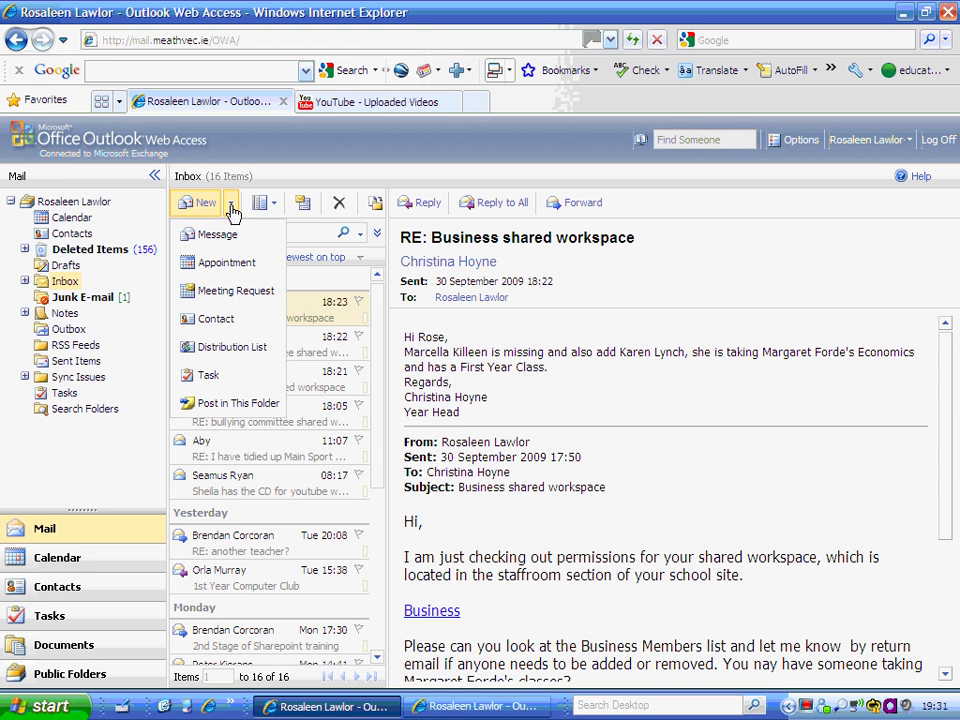
{"action": "left_click", "coordinate": [252, 351]}
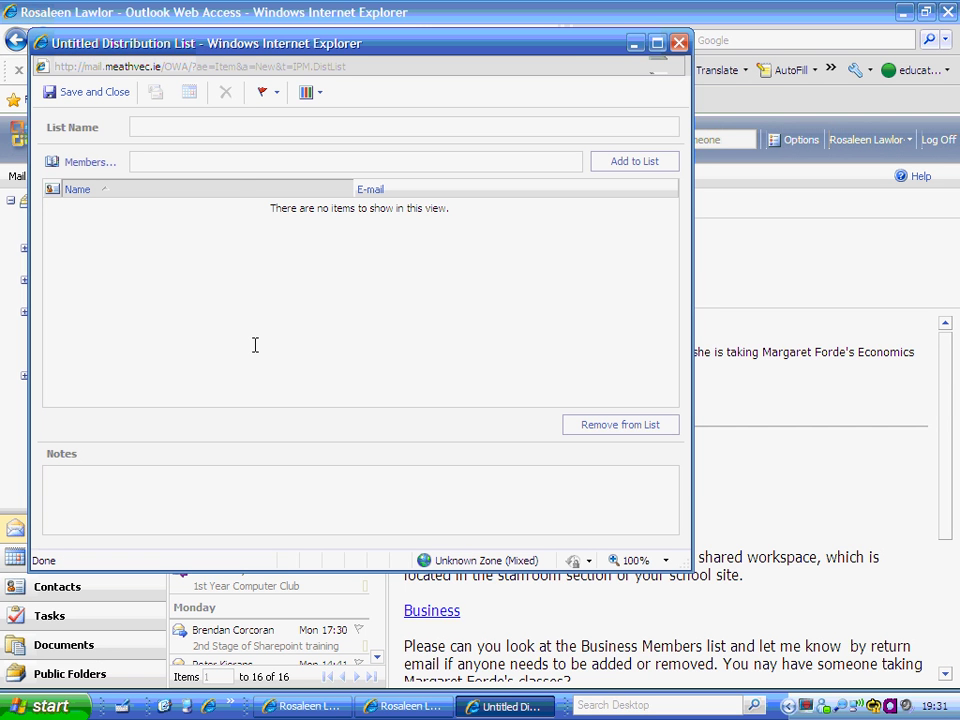
{"action": "left_click", "coordinate": [222, 124]}
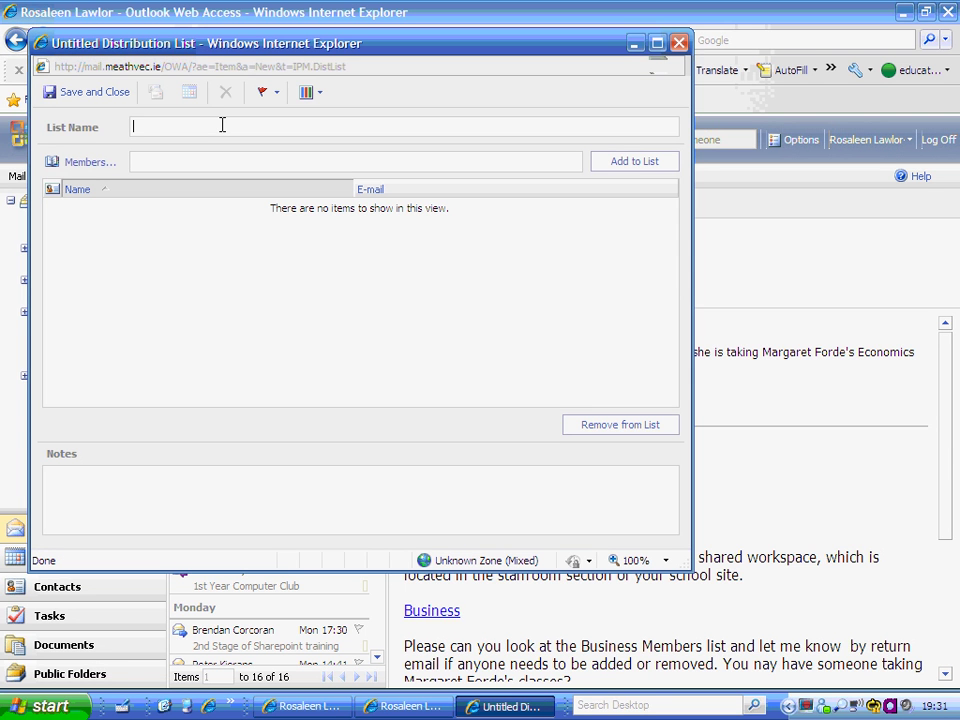
{"action": "type", "text": "Business Teachers SCC"}
Step: Find the sender of the "RE: Business shared workspace" message in the global address list and select that teacher as a member
{"action": "left_click", "coordinate": [219, 160]}
{"action": "left_click", "coordinate": [87, 166]}
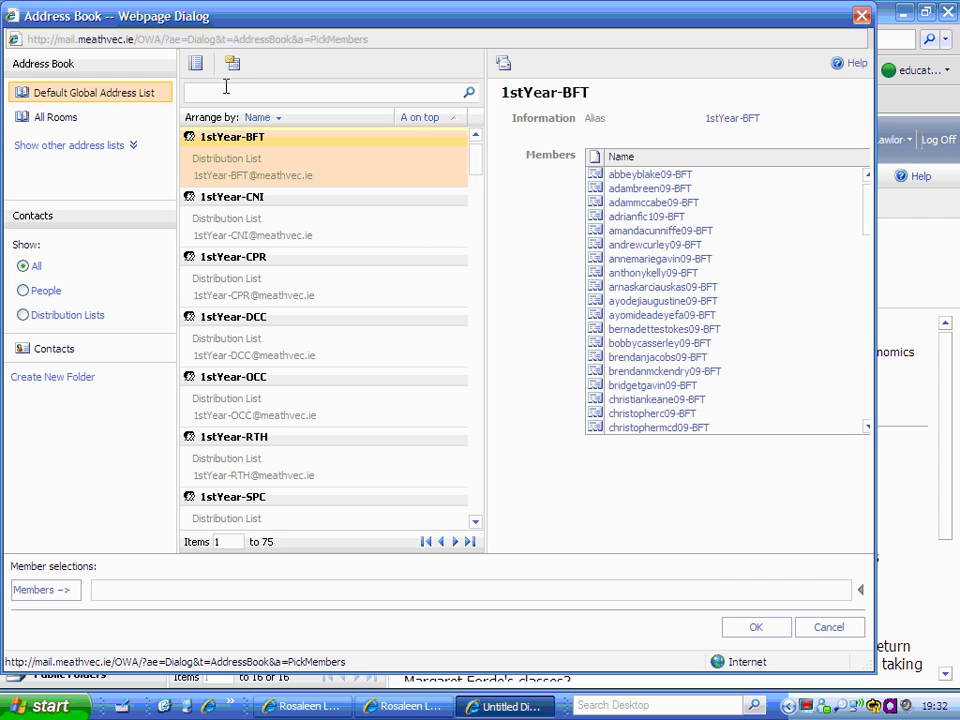
{"action": "left_click", "coordinate": [218, 93]}
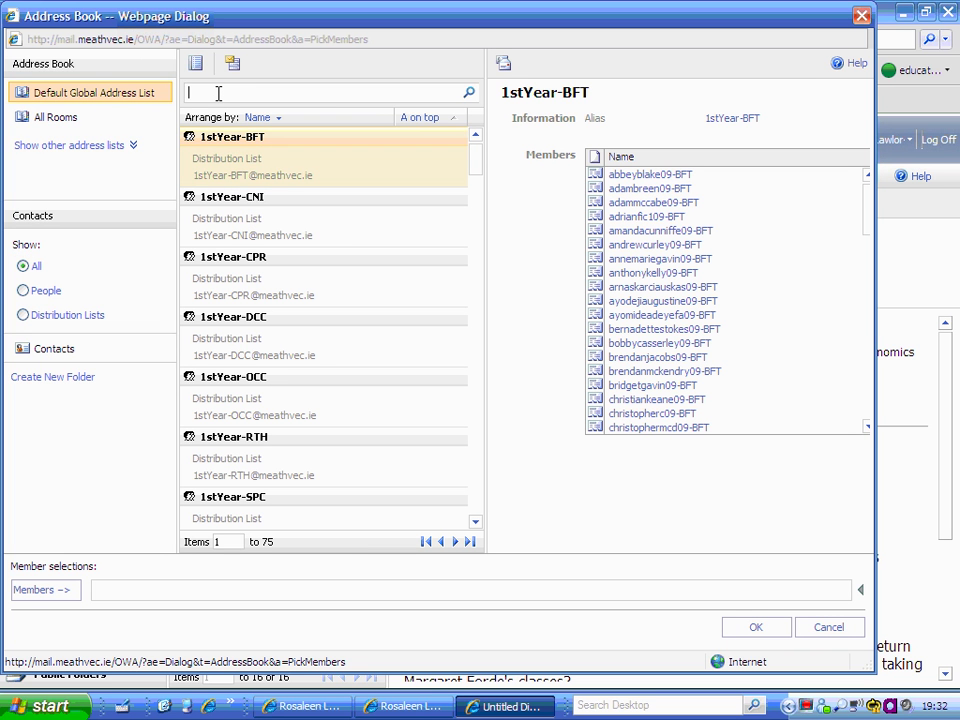
{"action": "type", "text": "chris h"}
{"action": "key", "text": "Return"}
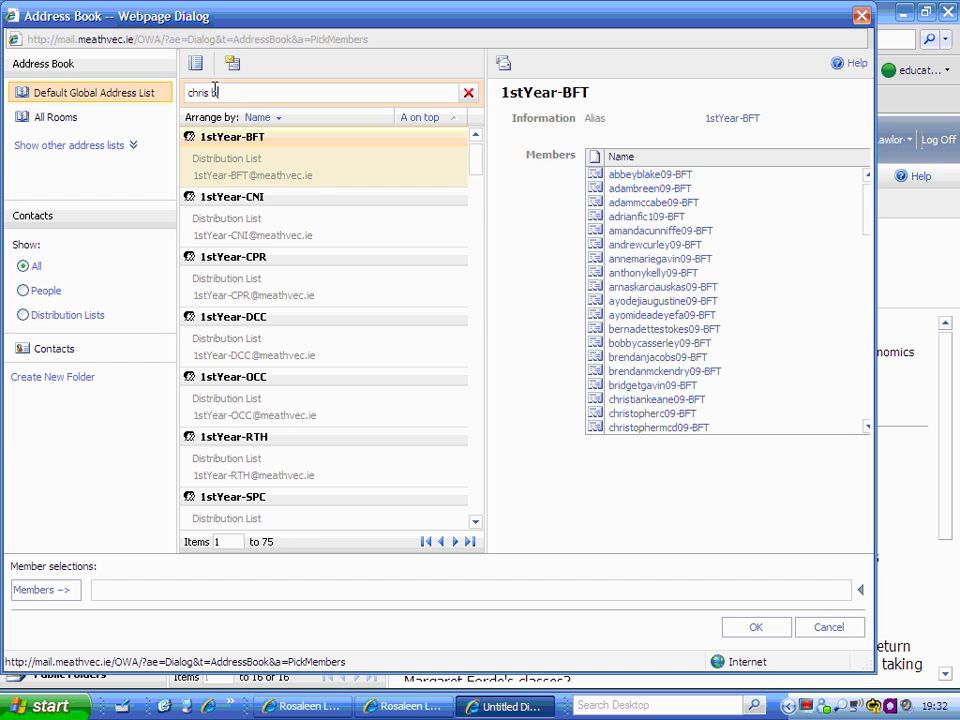
{"action": "left_click", "coordinate": [256, 170]}
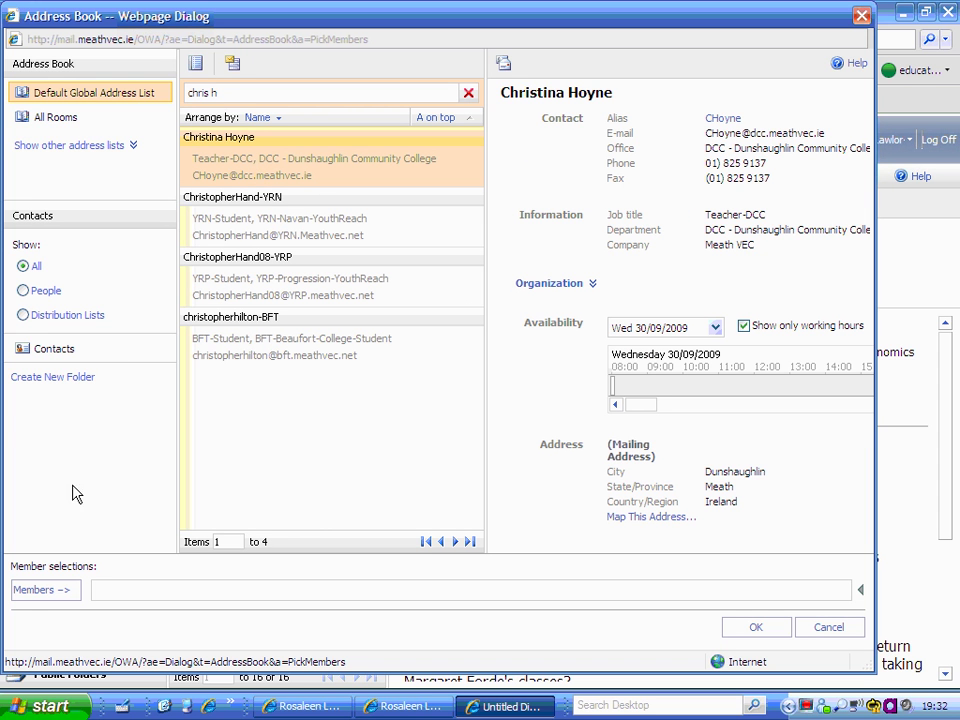
{"action": "left_click", "coordinate": [42, 592]}
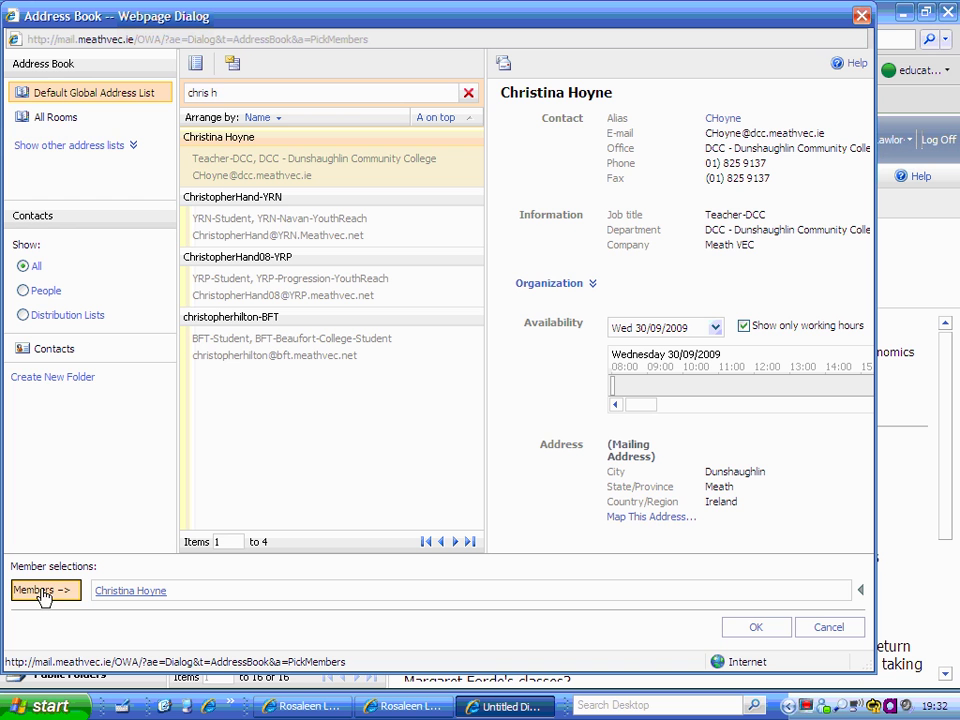
Step: Search the address book for a second Dunshaughlin Community College teacher by name and add that person to the member selections
{"action": "triple_click", "coordinate": [204, 92]}
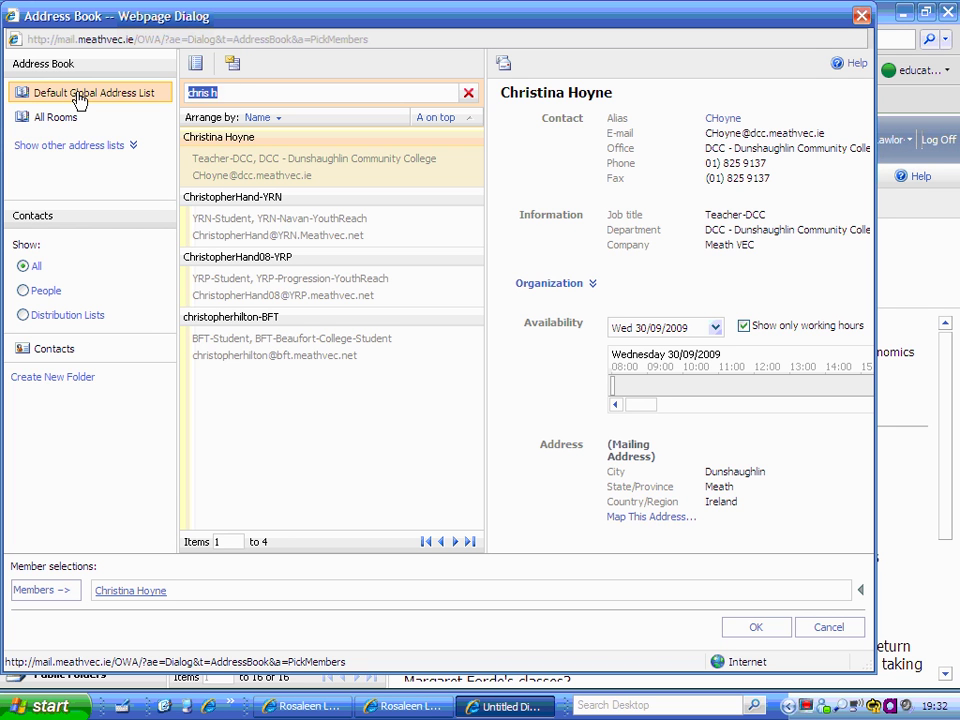
{"action": "type", "text": "james cum"}
{"action": "key", "text": "Return"}
{"action": "left_click", "coordinate": [250, 173]}
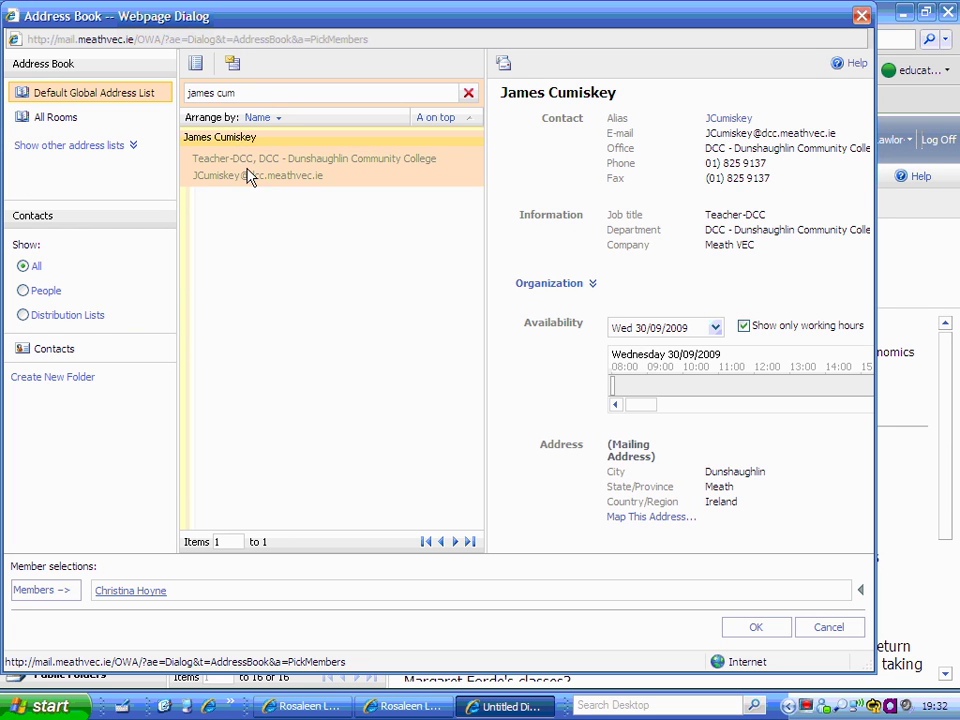
{"action": "left_click", "coordinate": [62, 595]}
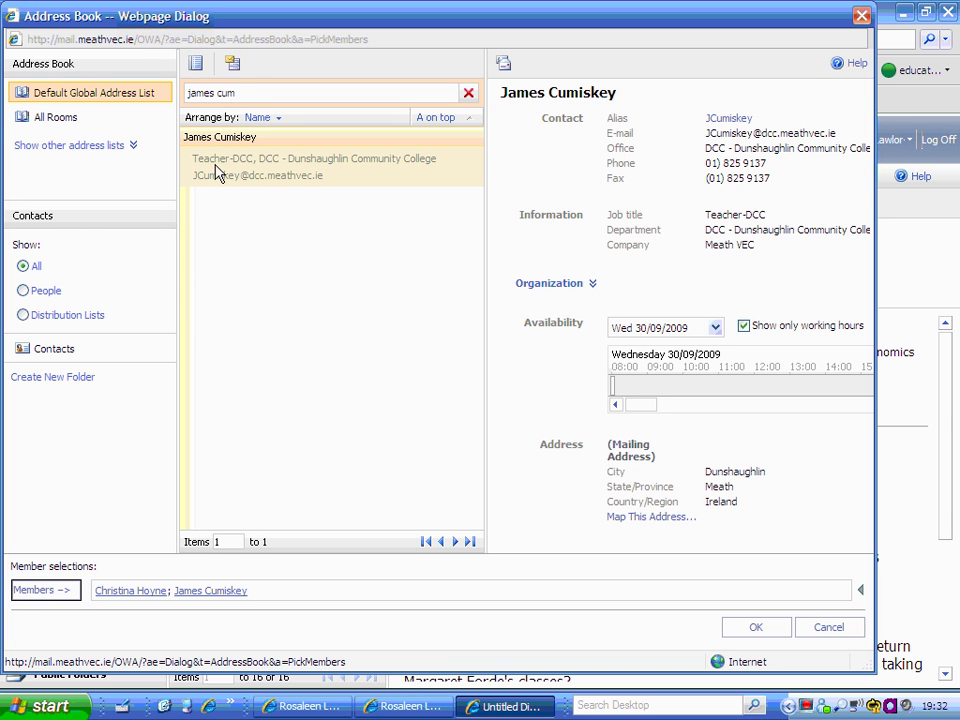
Step: Search the address book by first name for the job-share teacher at Dunshaughlin Community College and add that person to the member selections
{"action": "left_click_drag", "start_coordinate": [232, 91], "coordinate": [146, 92]}
{"action": "type", "text": "marc"}
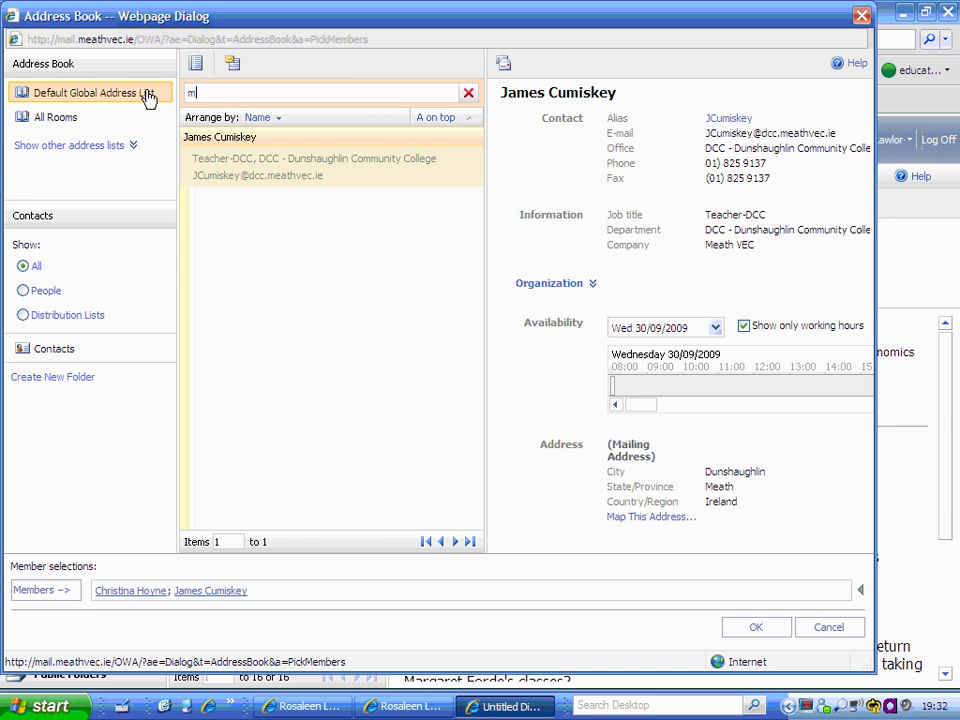
{"action": "type", "text": "ella"}
{"action": "key", "text": "Return"}
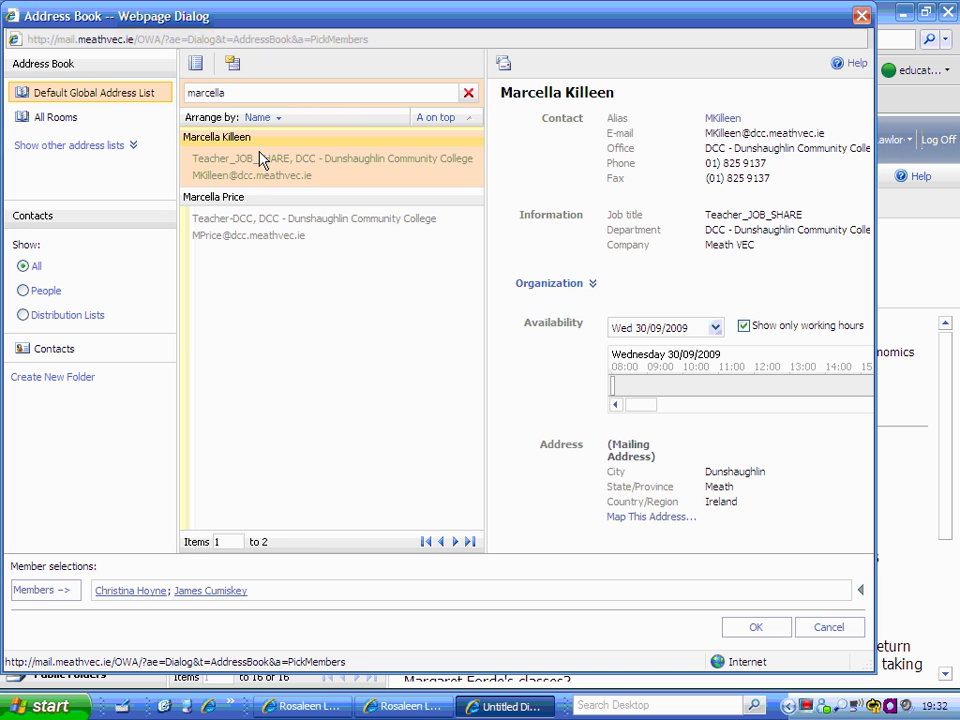
{"action": "left_click", "coordinate": [42, 592]}
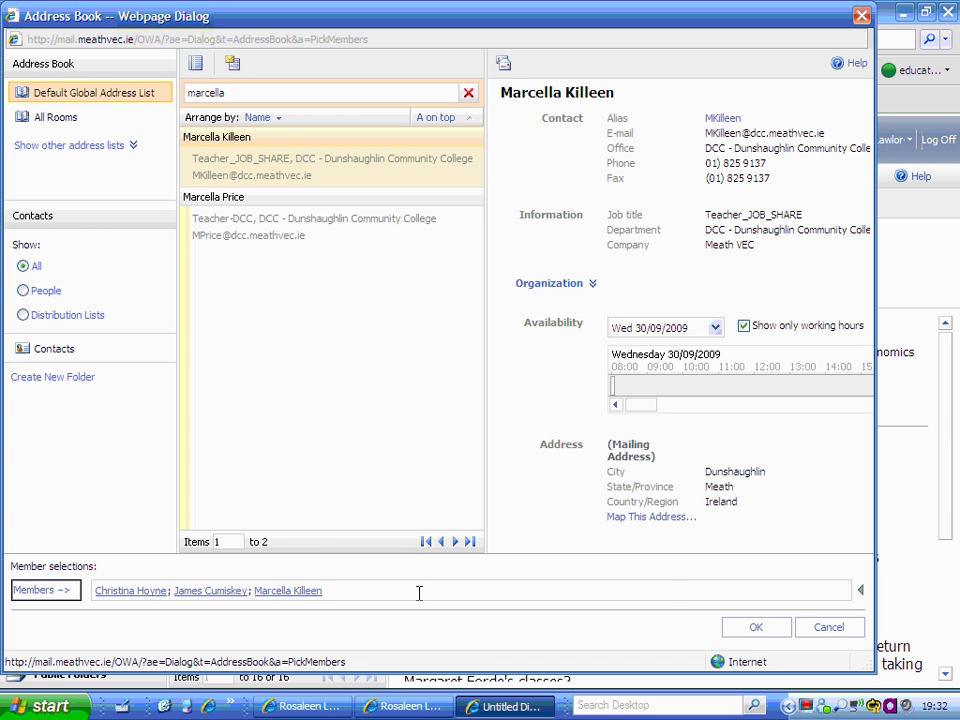
Step: Confirm the three selected teachers, add them to the distribution list, and save it
{"action": "left_click", "coordinate": [754, 630]}
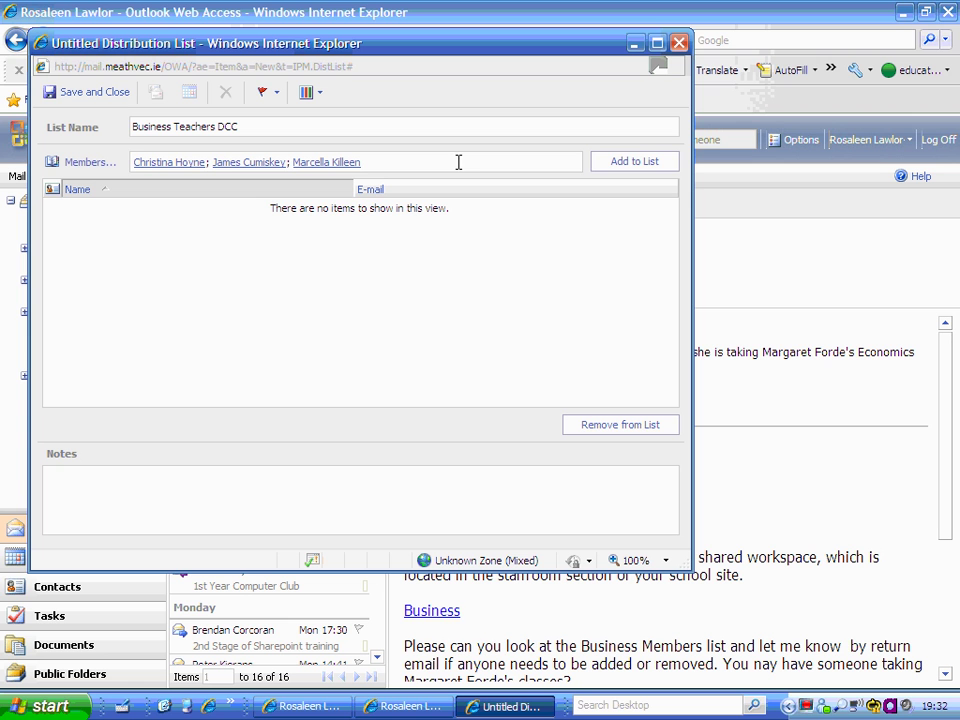
{"action": "left_click", "coordinate": [650, 163]}
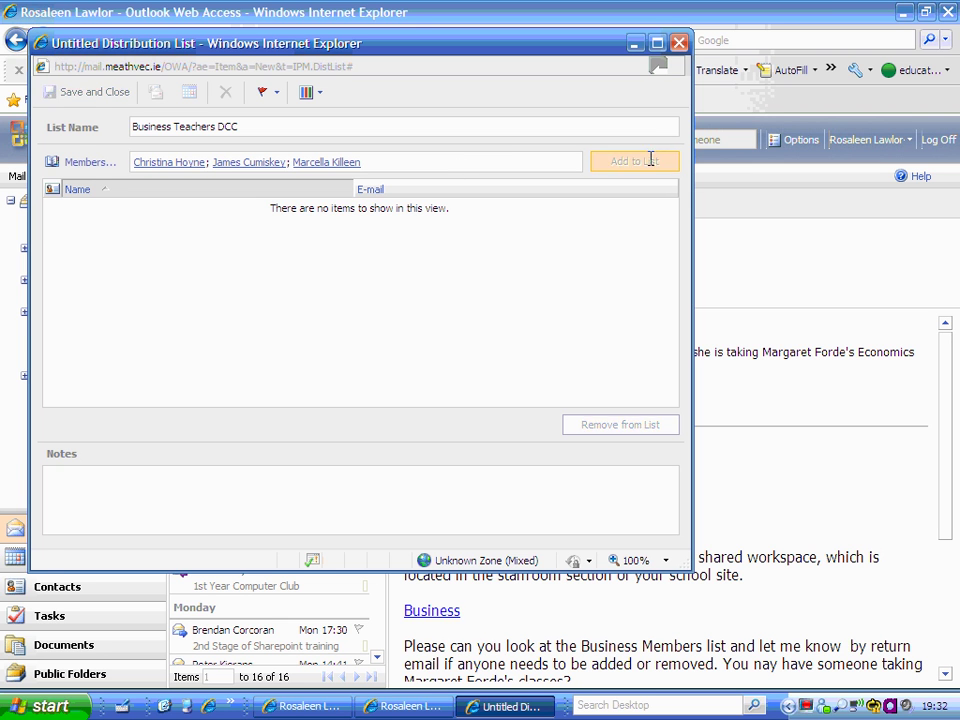
{"action": "left_click", "coordinate": [98, 95]}
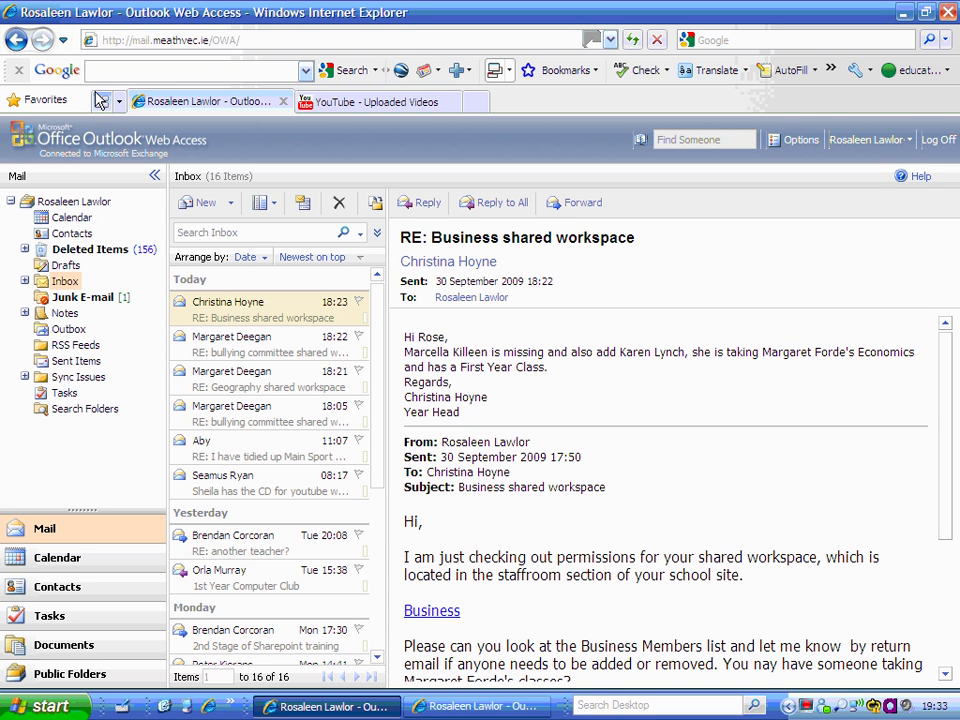
Step: Show the Business Teachers DCC distribution list in Contacts
{"action": "left_click", "coordinate": [52, 594]}
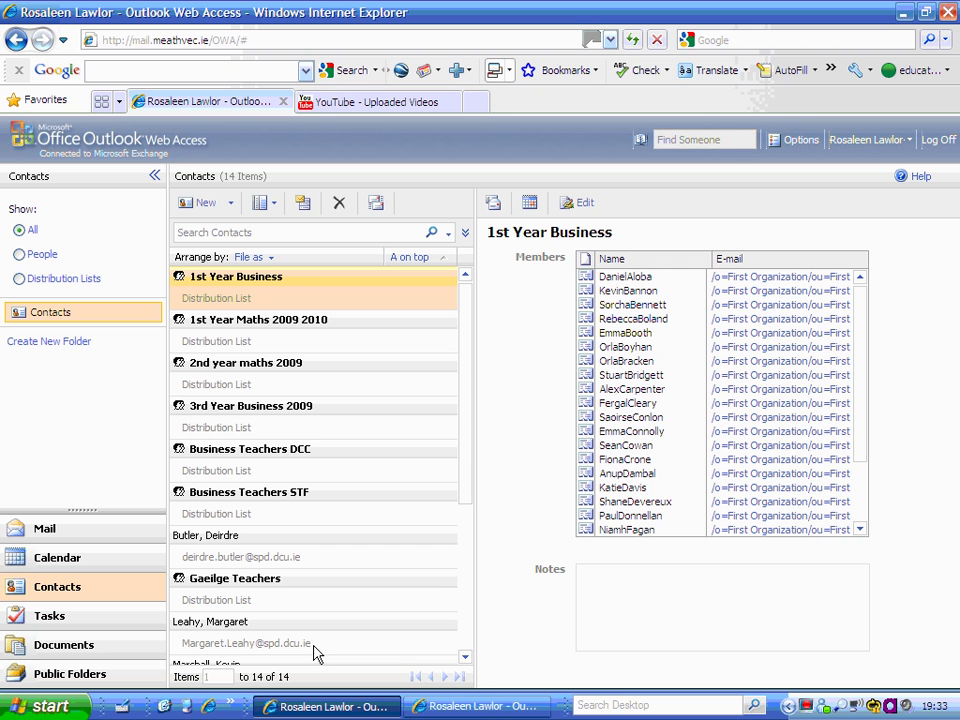
{"action": "left_click", "coordinate": [285, 466]}
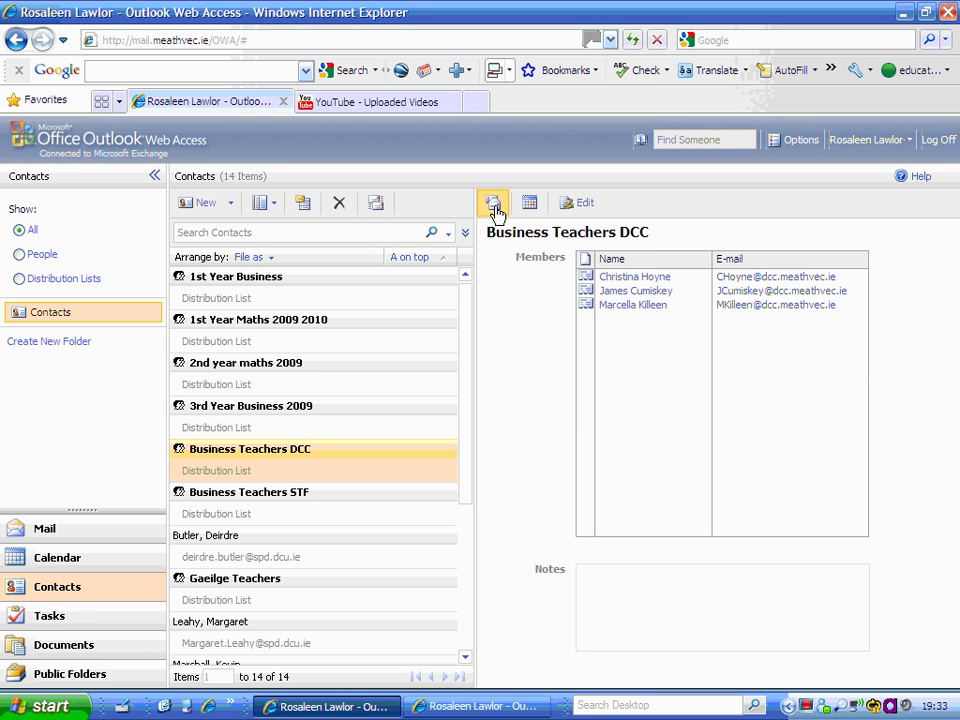
Step: Start a new e-mail addressed to the Business Teachers DCC list and close it without sending
{"action": "left_click", "coordinate": [494, 204]}
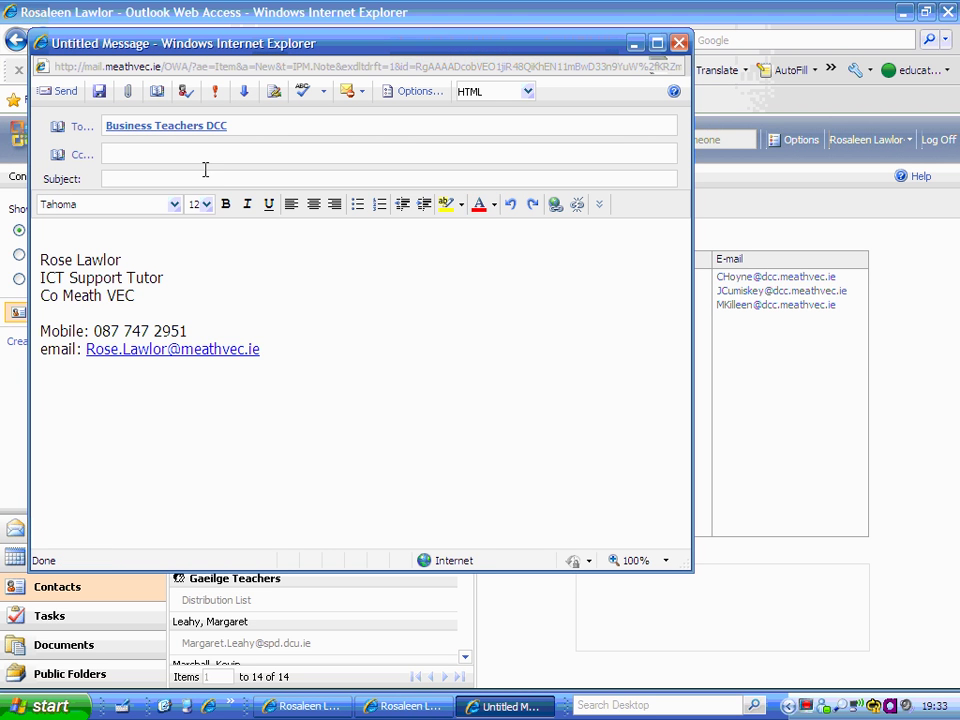
{"action": "left_click", "coordinate": [137, 178]}
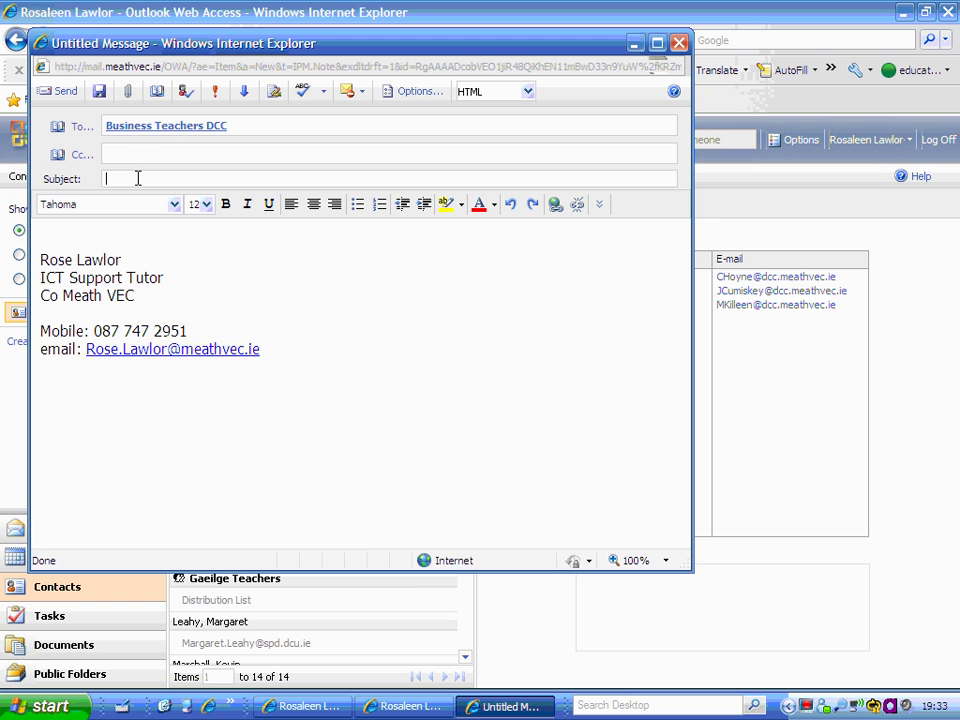
{"action": "left_click", "coordinate": [103, 242]}
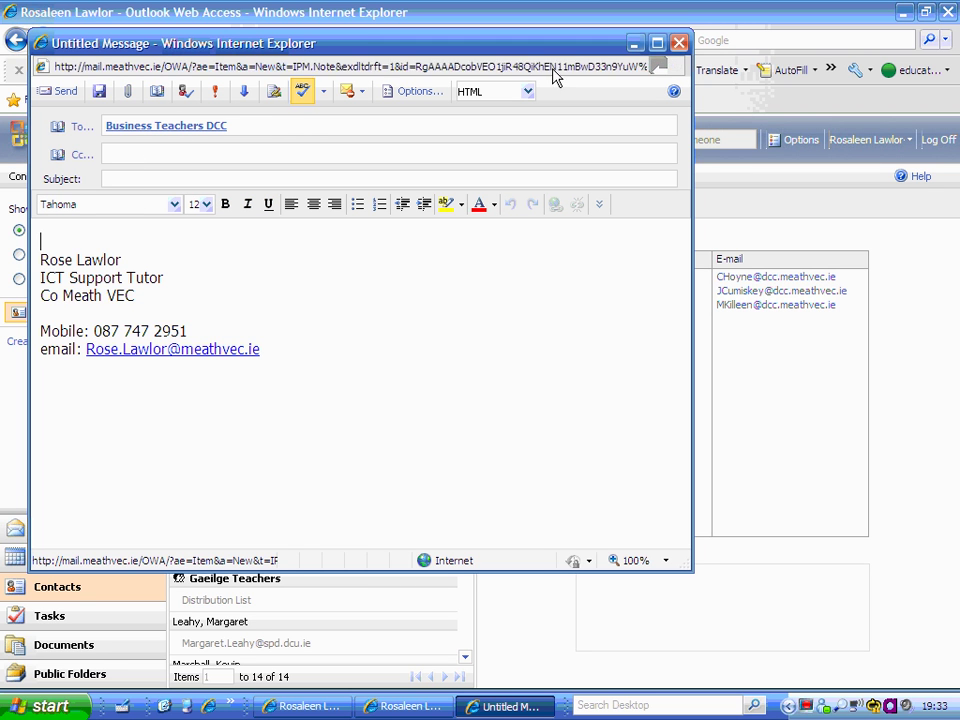
{"action": "left_click", "coordinate": [679, 43]}
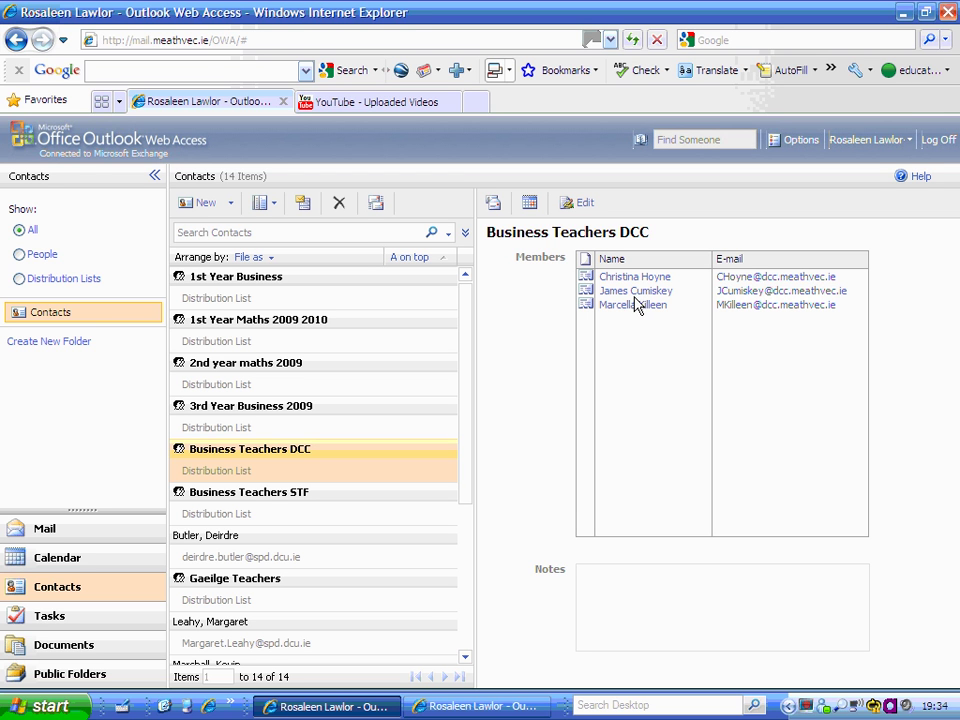
Step: Open the Business Teachers DCC list for editing and remove the job-share teacher from its members
{"action": "left_click", "coordinate": [584, 205]}
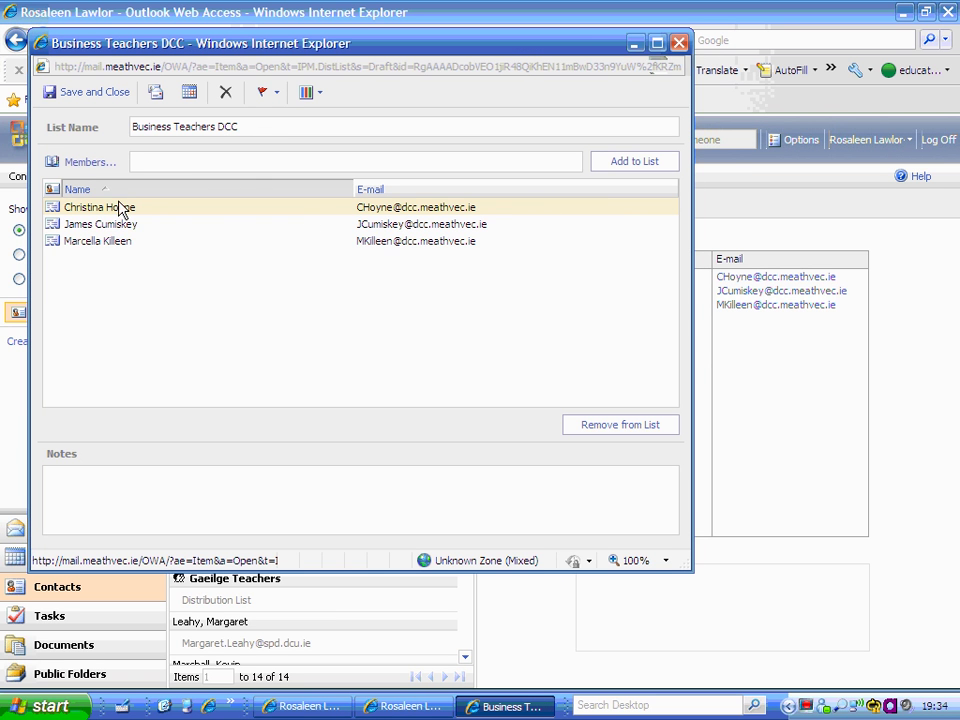
{"action": "left_click", "coordinate": [104, 245]}
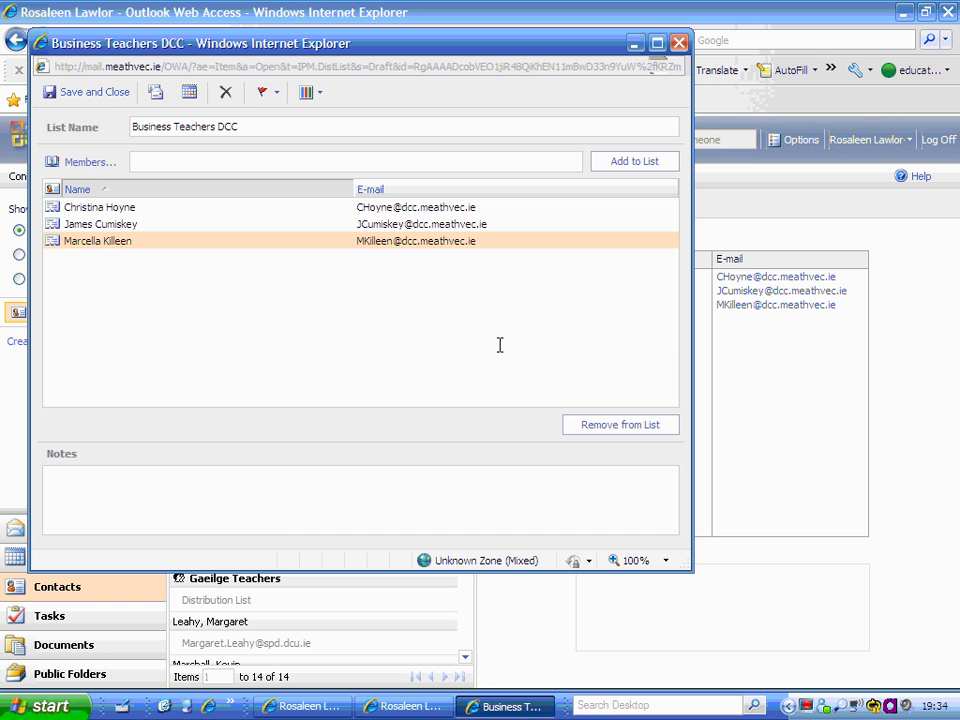
{"action": "left_click", "coordinate": [617, 427]}
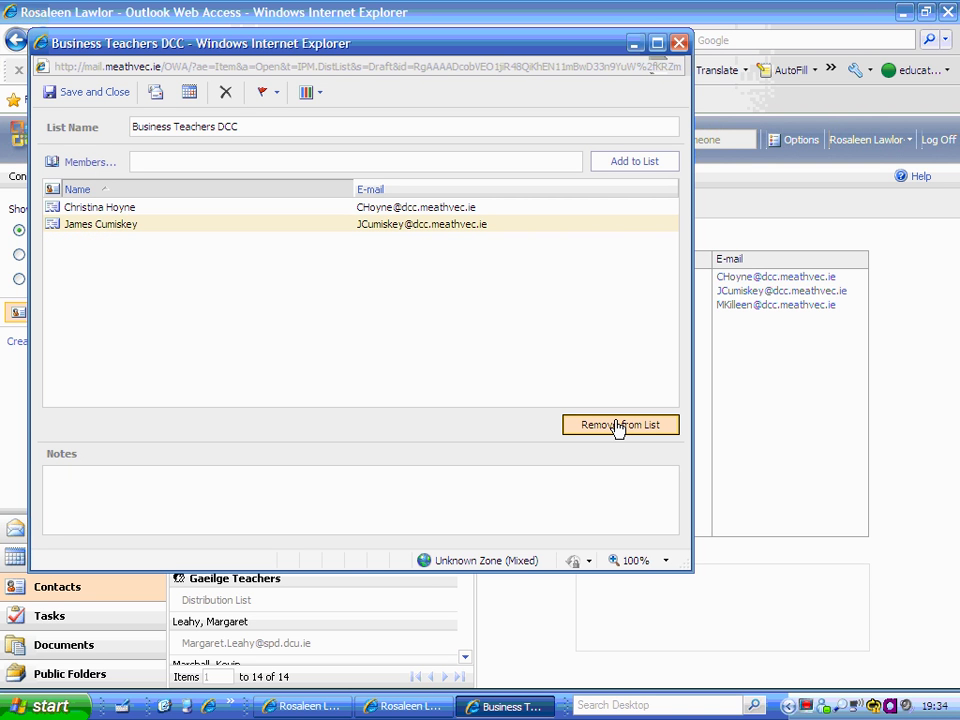
Step: Find a replacement Dunshaughlin Community College teacher in the address book, add that person to the Business Teachers DCC list, and save it
{"action": "left_click", "coordinate": [435, 162]}
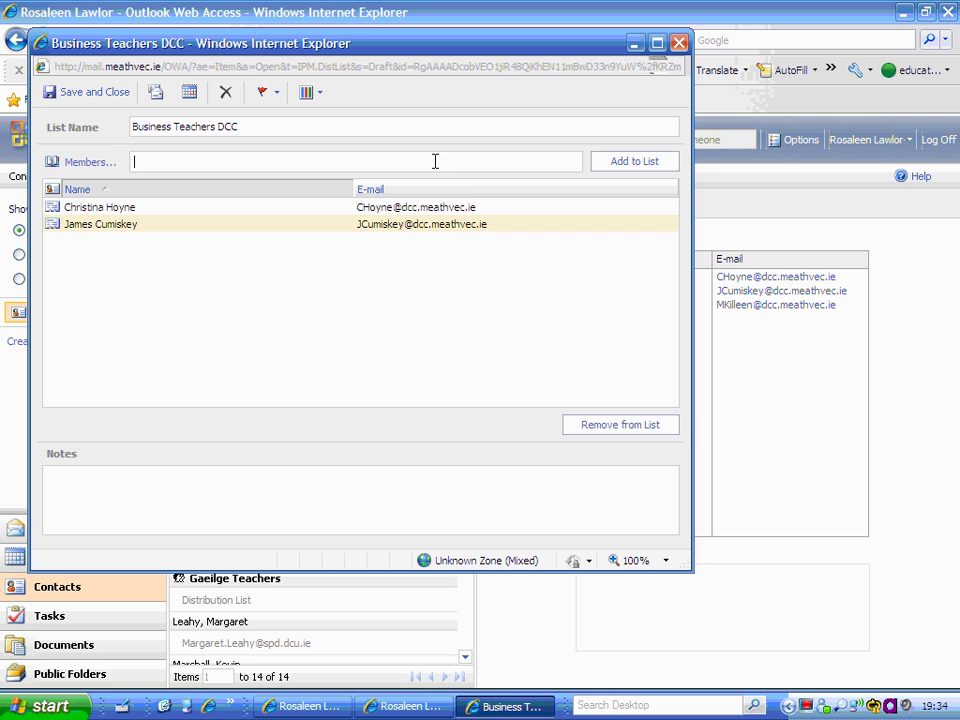
{"action": "left_click", "coordinate": [90, 163]}
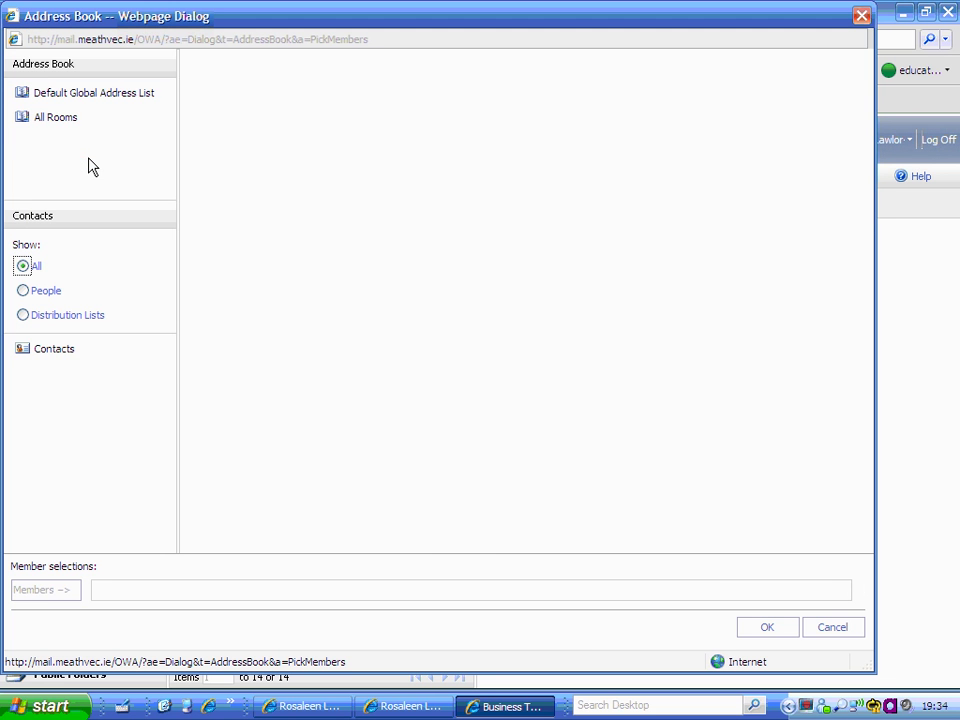
{"action": "left_click", "coordinate": [201, 94]}
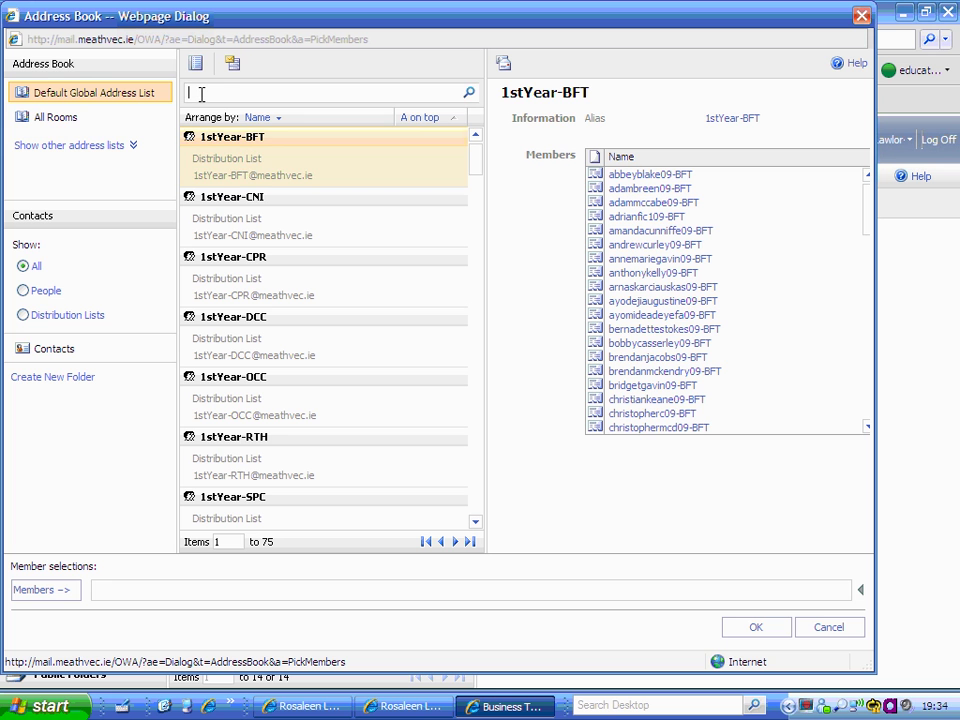
{"action": "type", "text": "bethann"}
{"action": "key", "text": "Return"}
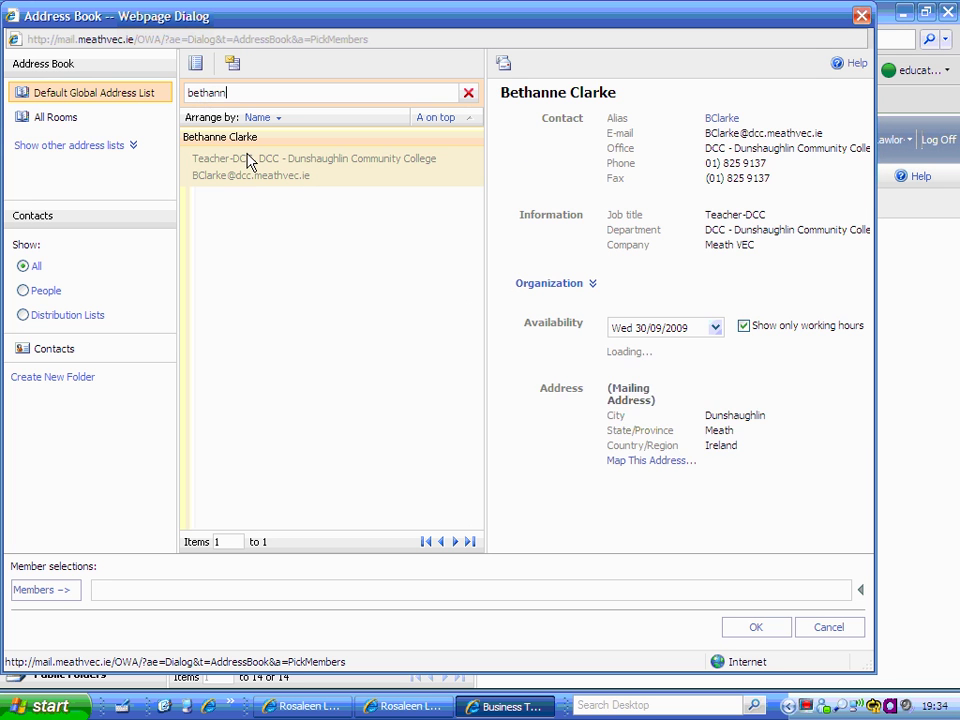
{"action": "left_click", "coordinate": [48, 591]}
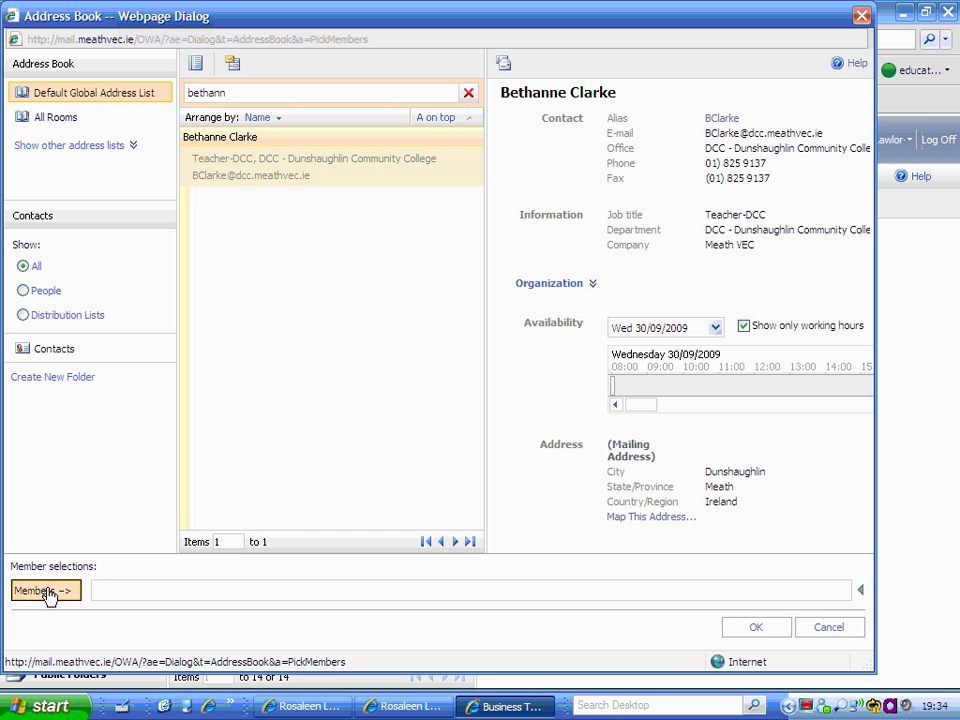
{"action": "left_click", "coordinate": [755, 629]}
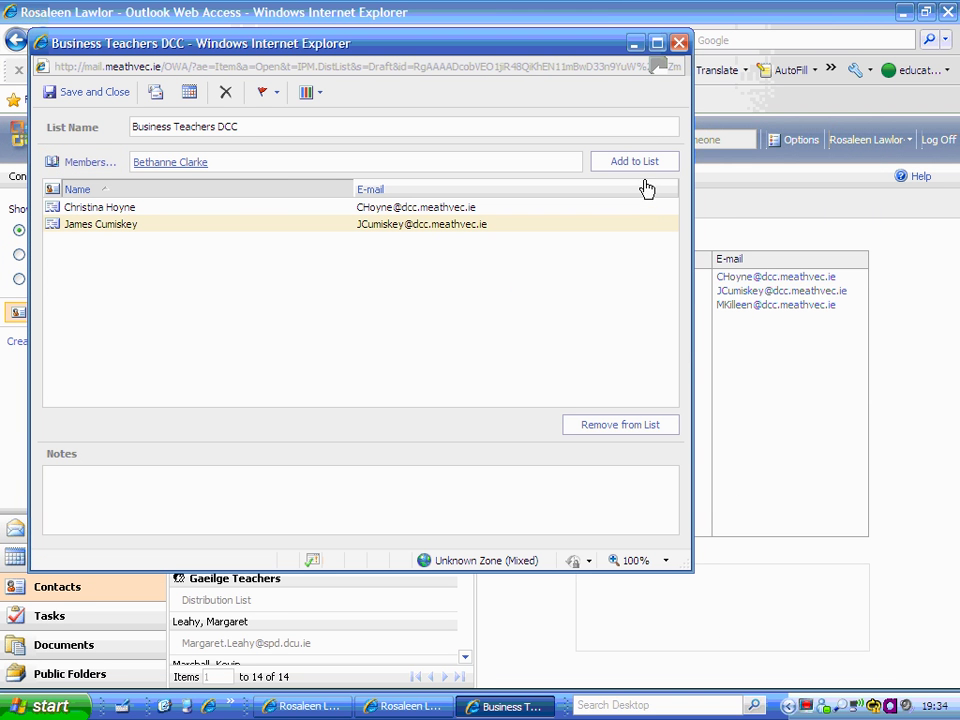
{"action": "left_click", "coordinate": [640, 165]}
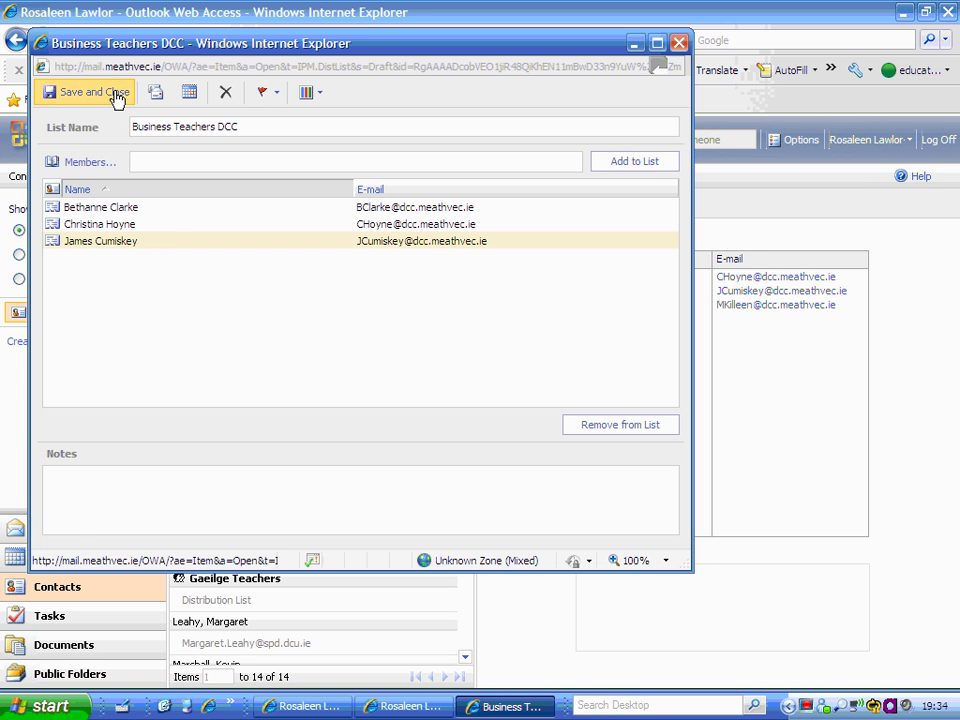
{"action": "left_click", "coordinate": [116, 92]}
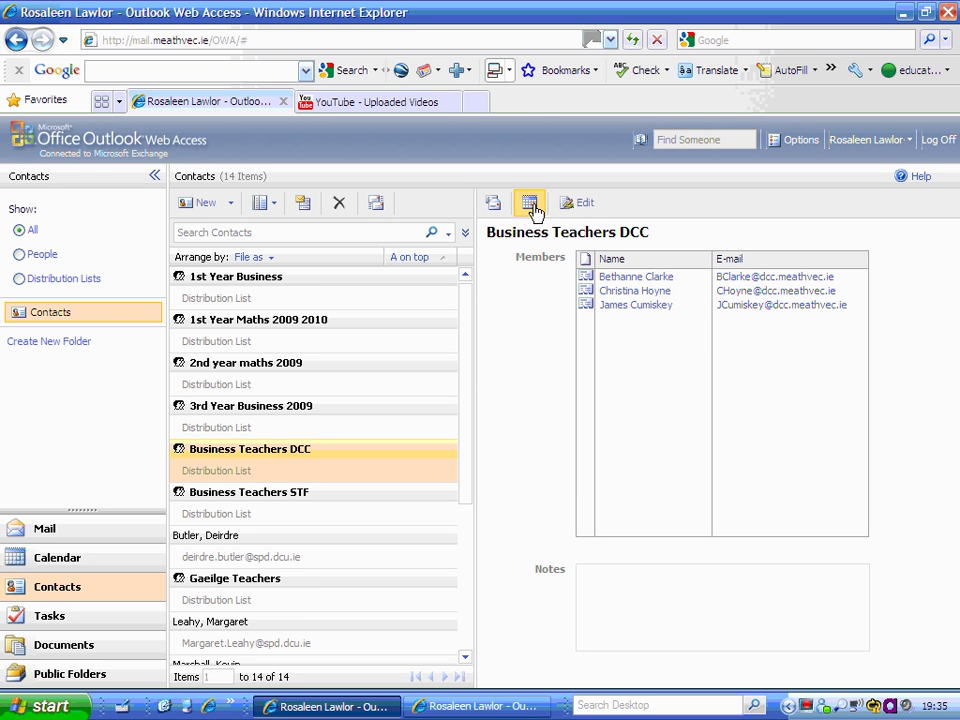
Step: Create a meeting request for the Business Teachers DCC list, and view the address book for optional attendees without adding anyone
{"action": "left_click", "coordinate": [531, 203]}
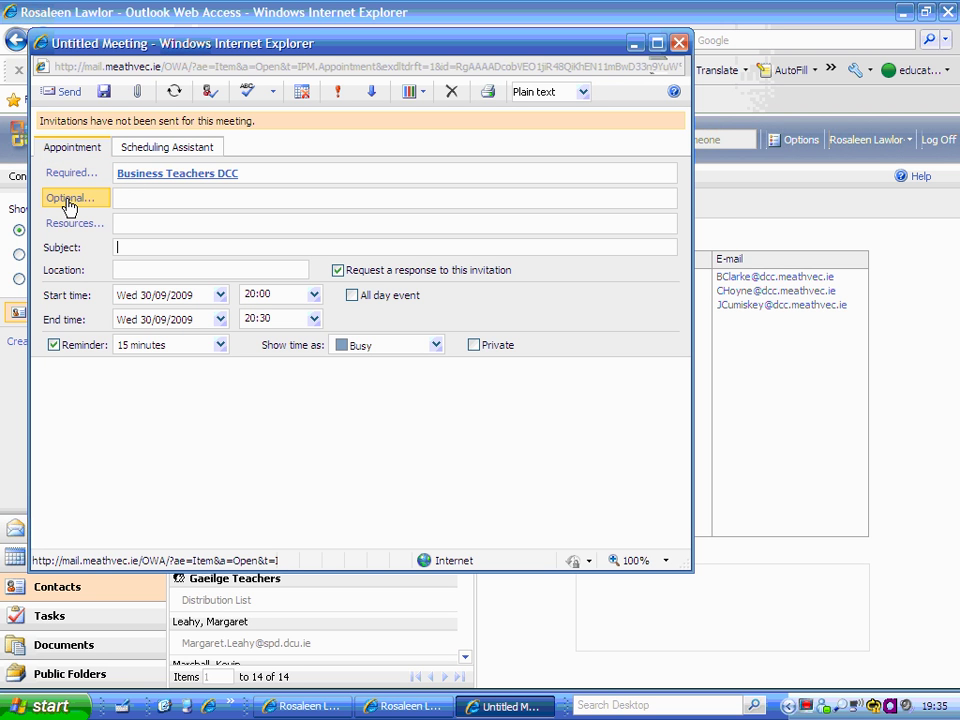
{"action": "left_click", "coordinate": [66, 206]}
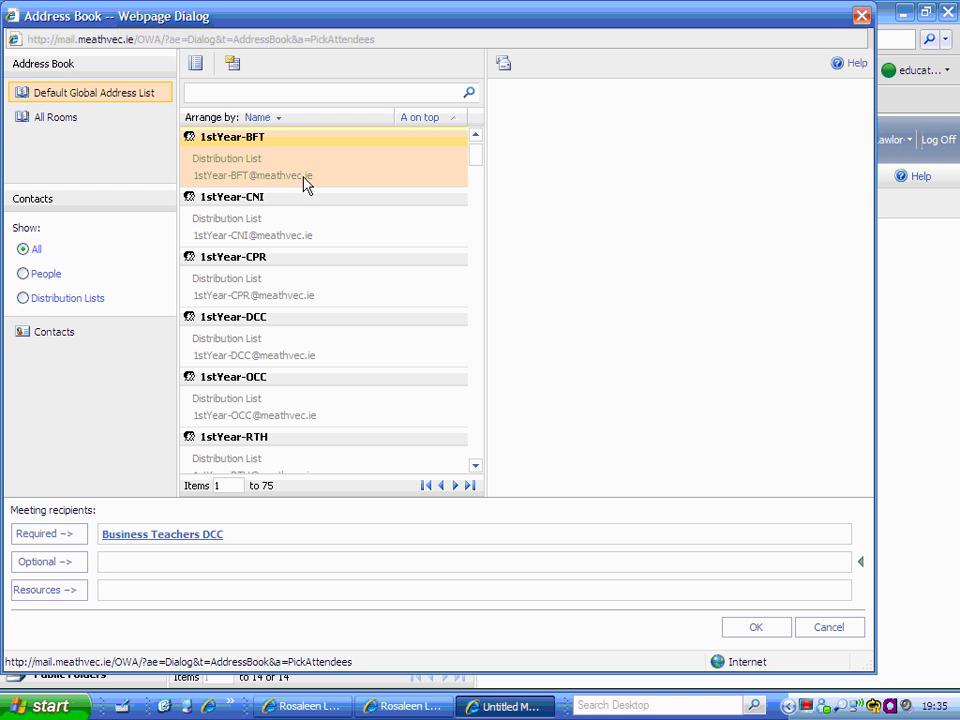
{"action": "left_click", "coordinate": [862, 16]}
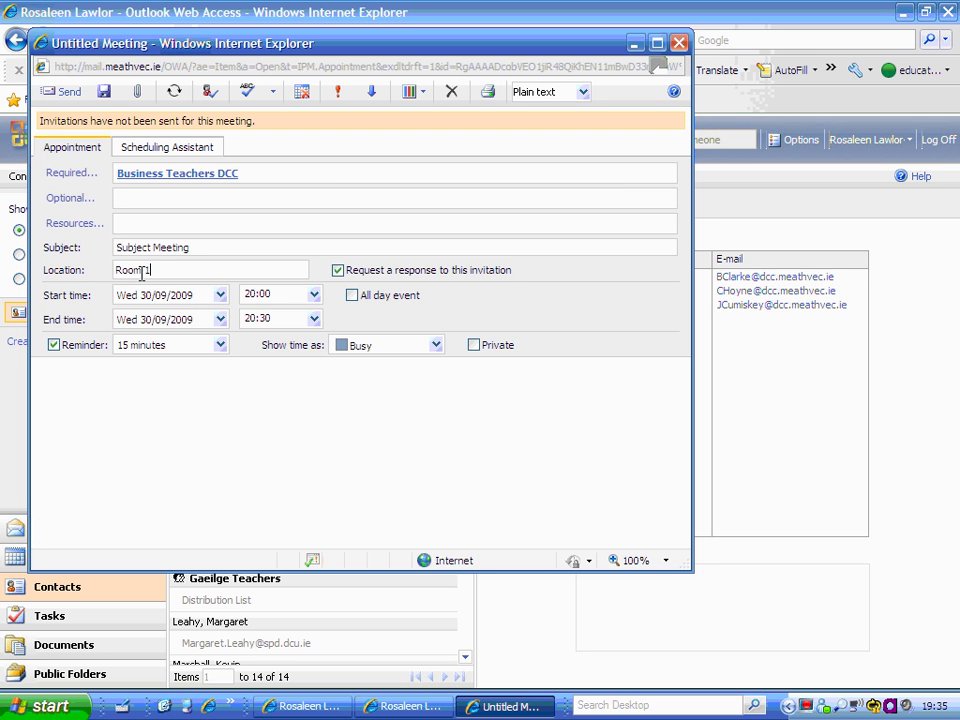
Step: Fill in the meeting request with subject "Subject Meeting", location "Room 10", date Thu 01/10/2009 and start time 15:30
{"action": "left_click", "coordinate": [221, 298]}
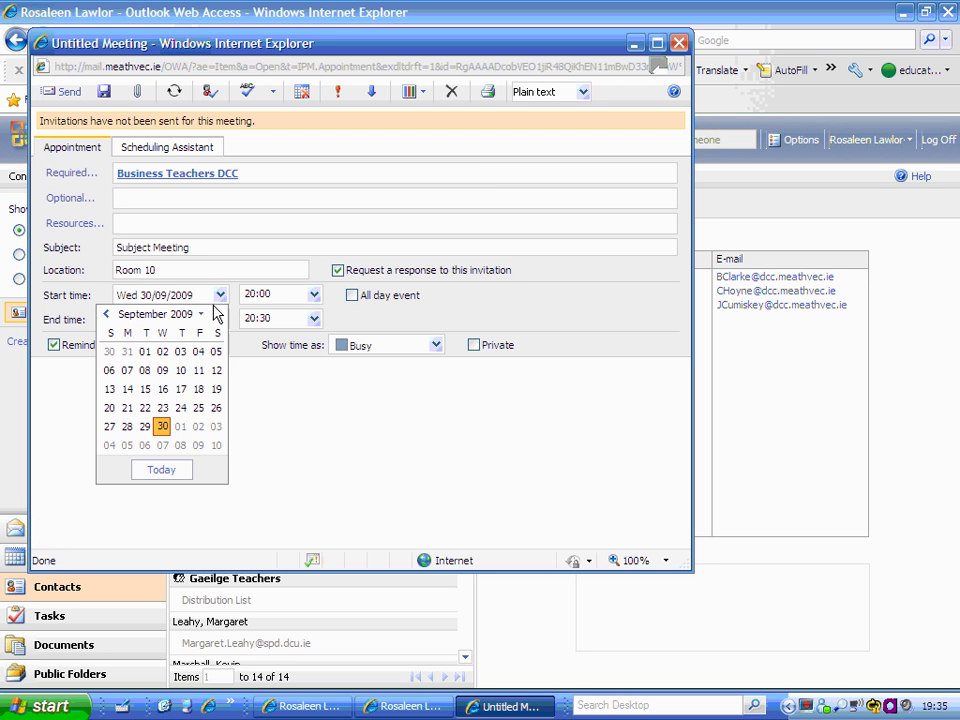
{"action": "left_click", "coordinate": [185, 432]}
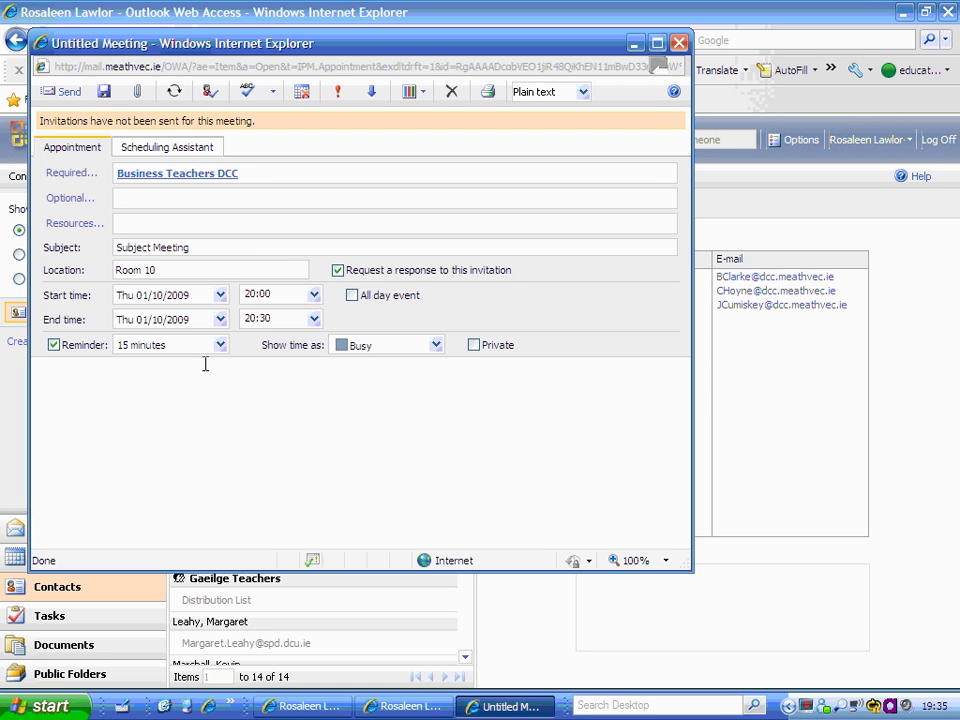
{"action": "left_click", "coordinate": [314, 295]}
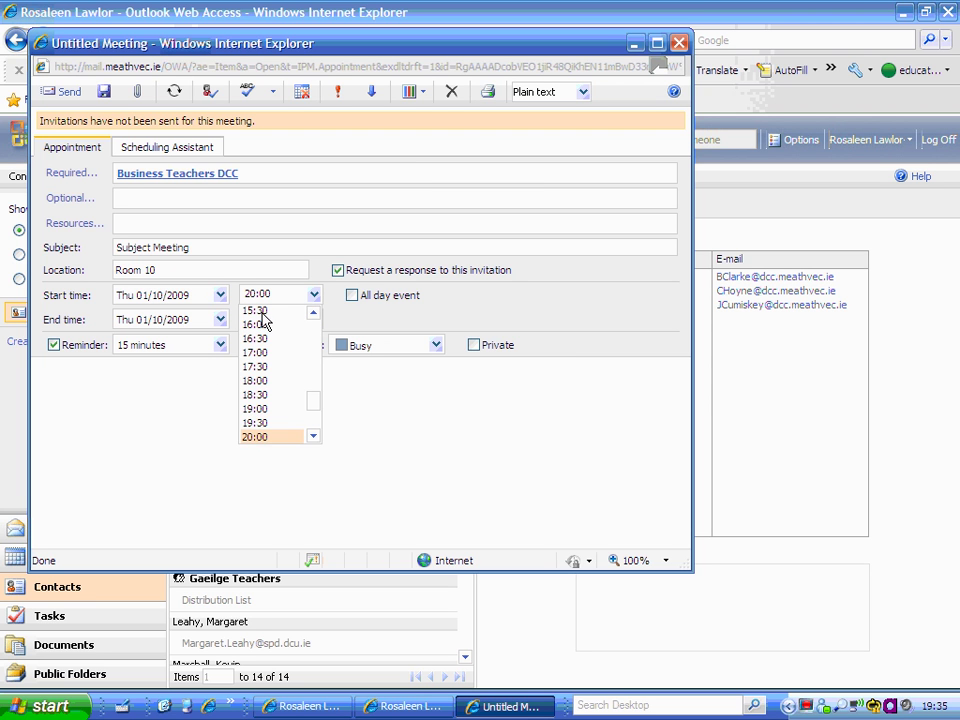
{"action": "left_click", "coordinate": [292, 313]}
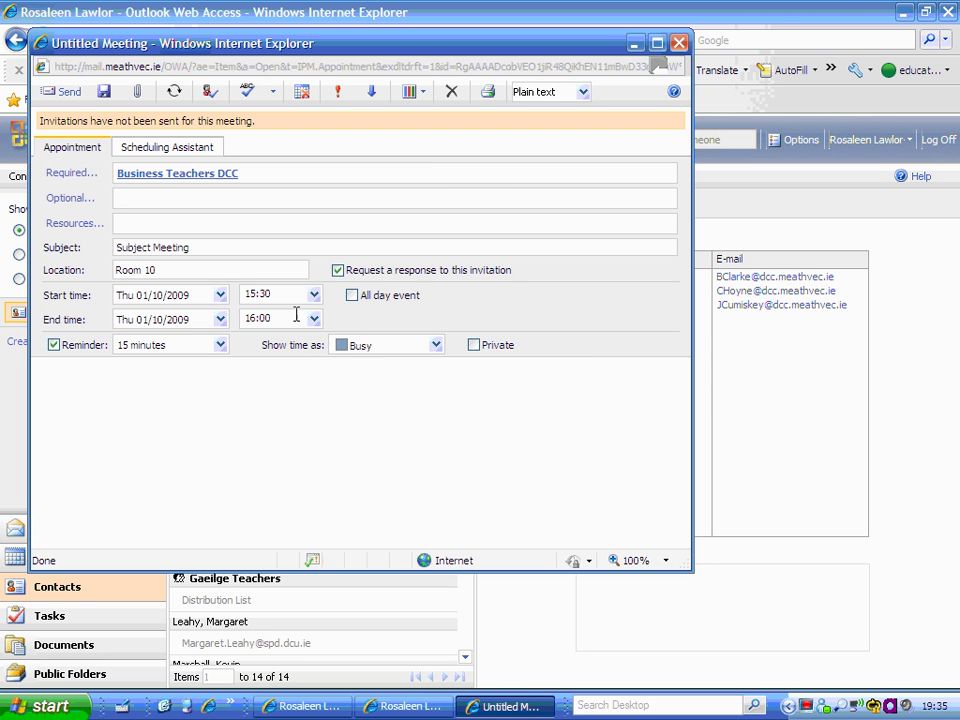
Step: Turn off the meeting's reminder and close the request without sending it, discarding the changes
{"action": "left_click", "coordinate": [54, 345]}
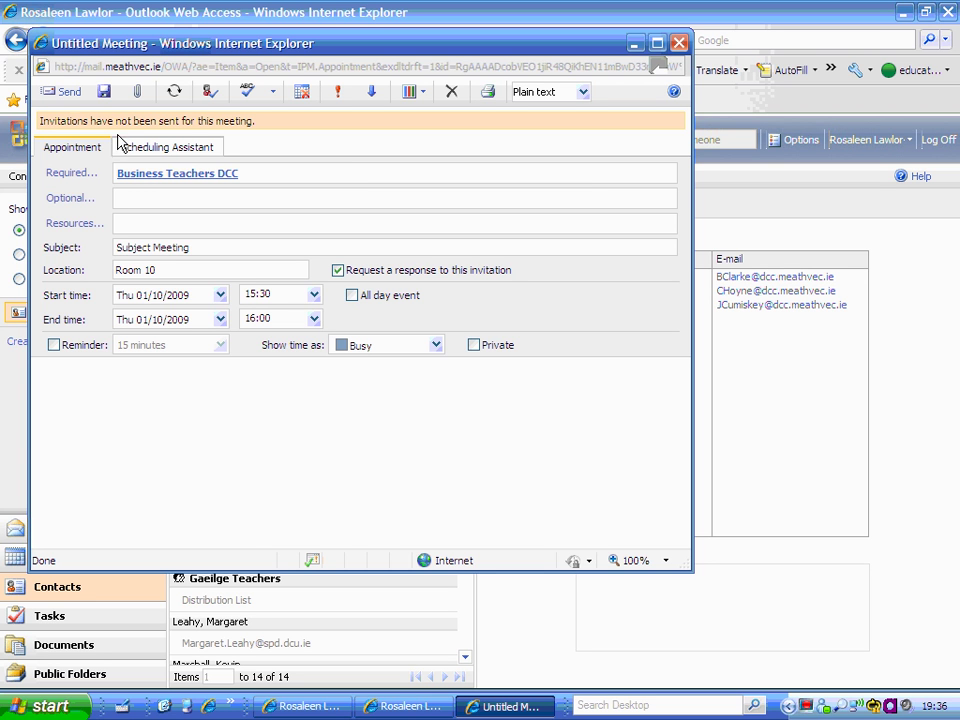
{"action": "left_click", "coordinate": [57, 91]}
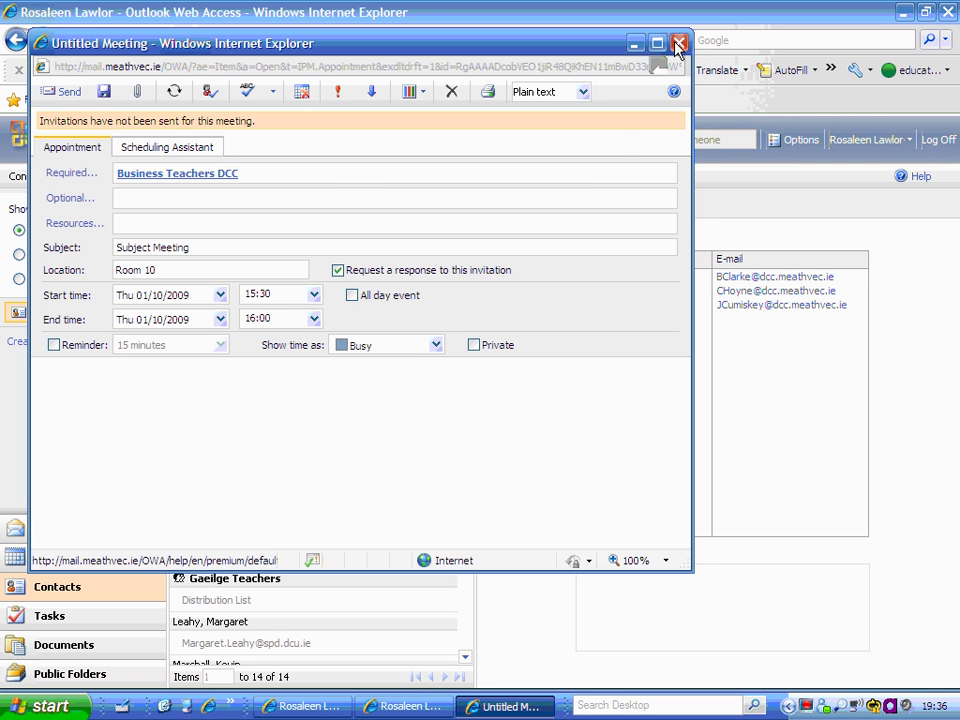
{"action": "left_click", "coordinate": [679, 45]}
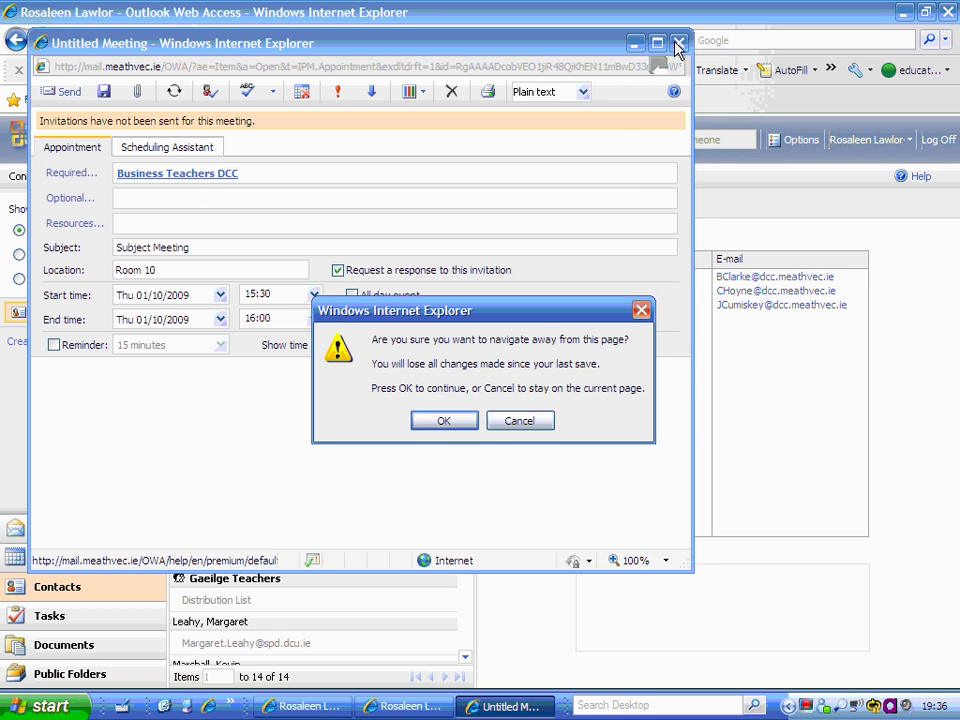
{"action": "left_click", "coordinate": [443, 421]}
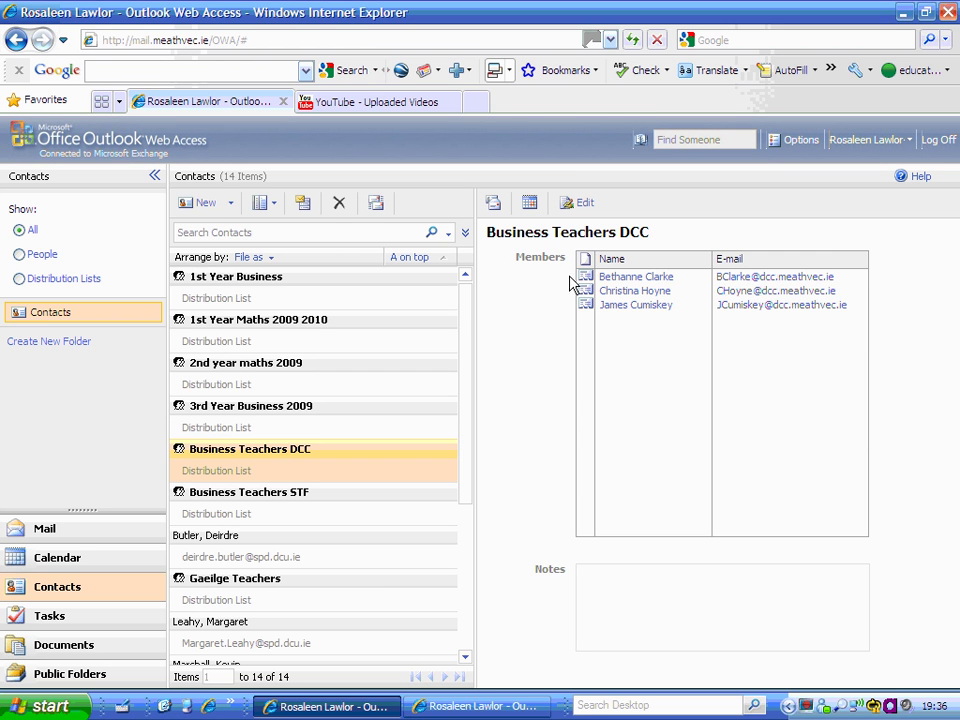
Step: Go to the mail inbox and start a new blank meeting request from there
{"action": "left_click", "coordinate": [42, 533]}
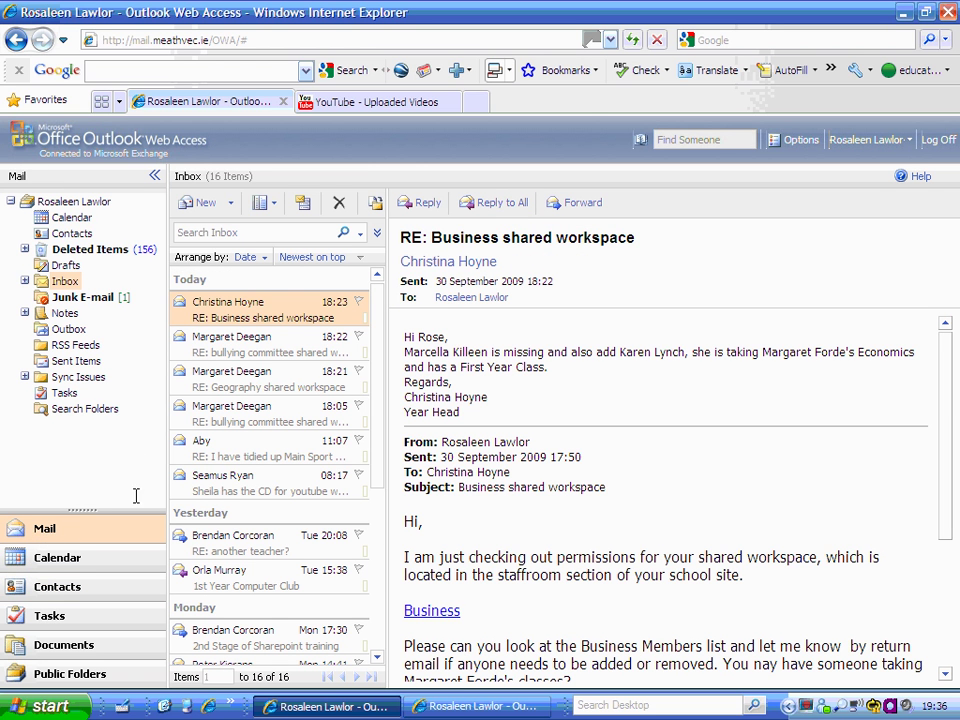
{"action": "left_click", "coordinate": [231, 207]}
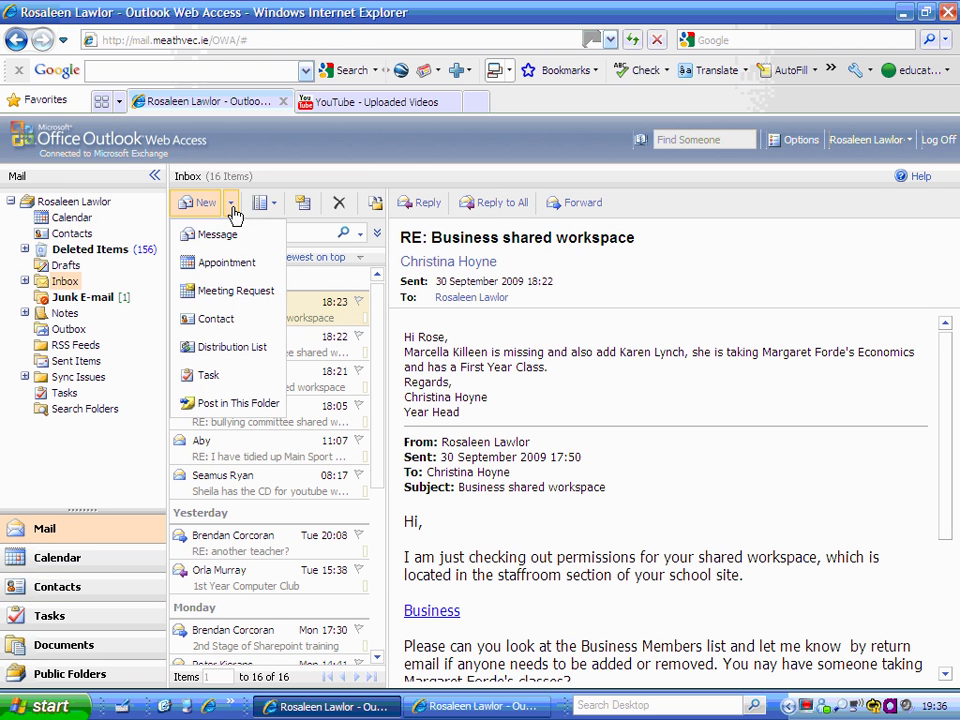
{"action": "left_click", "coordinate": [276, 300]}
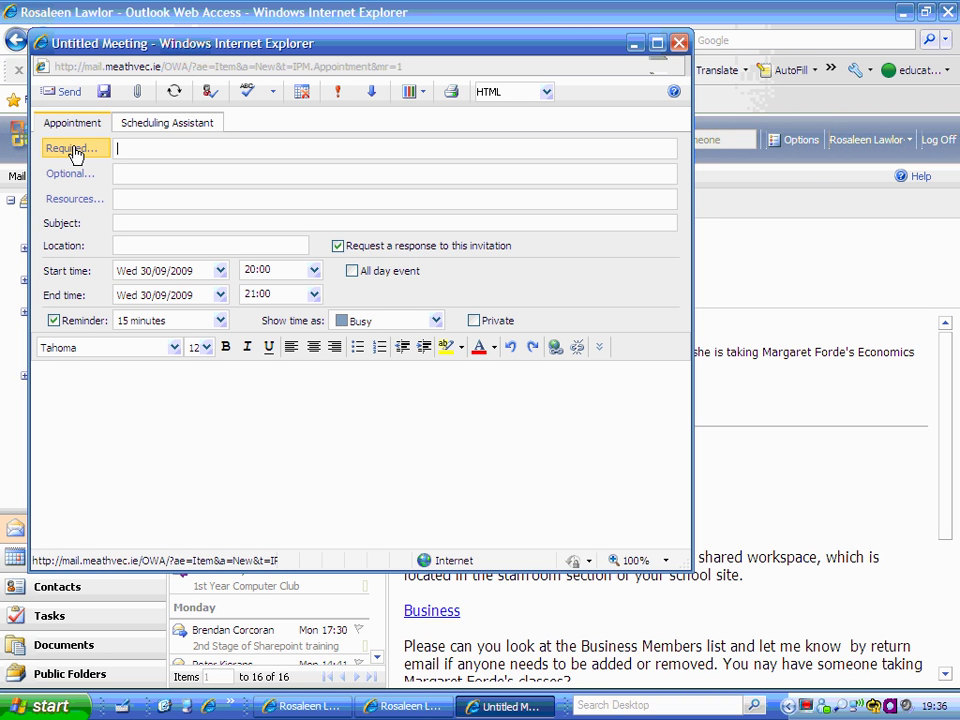
Step: Search the address book for a required attendee by first name, cancel without adding anyone, and close the meeting request
{"action": "left_click", "coordinate": [72, 149]}
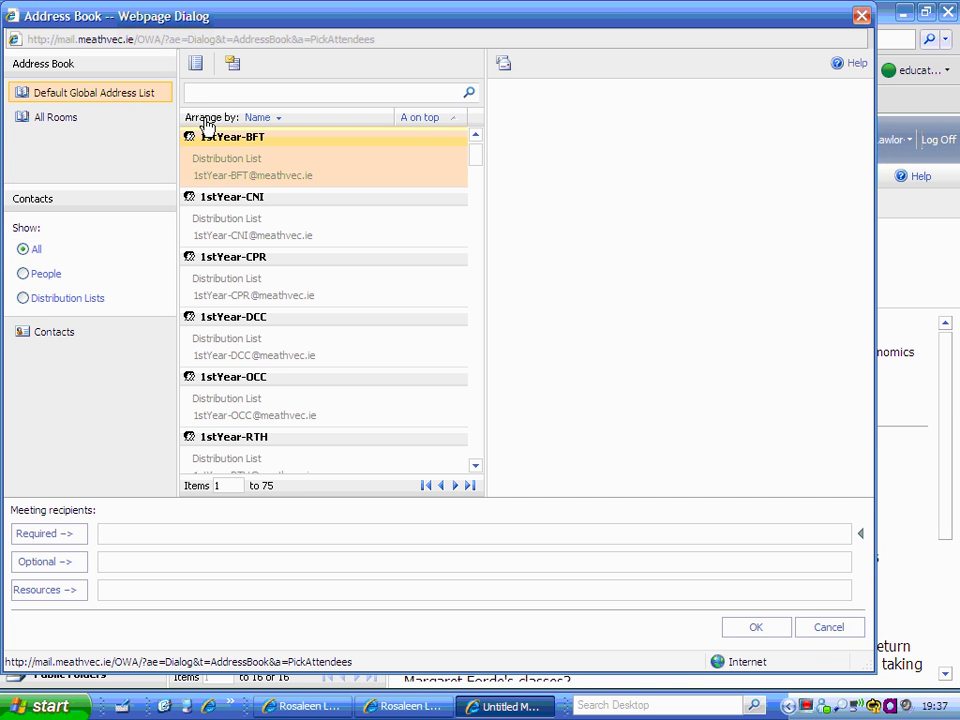
{"action": "left_click", "coordinate": [199, 92]}
{"action": "type", "text": "mar"}
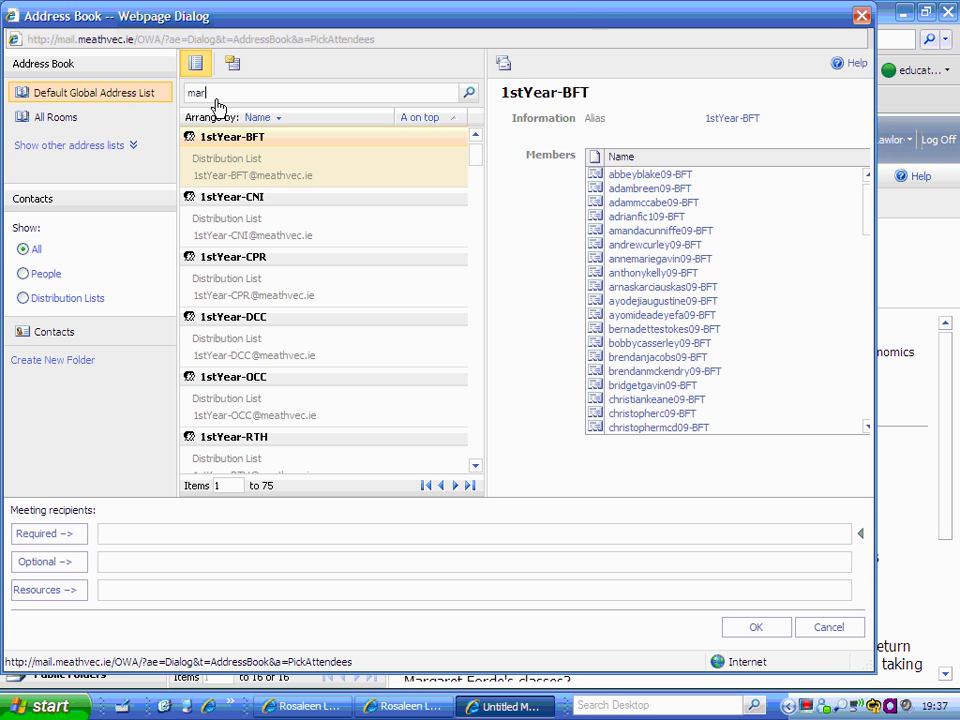
{"action": "type", "text": "y"}
{"action": "key", "text": "Return"}
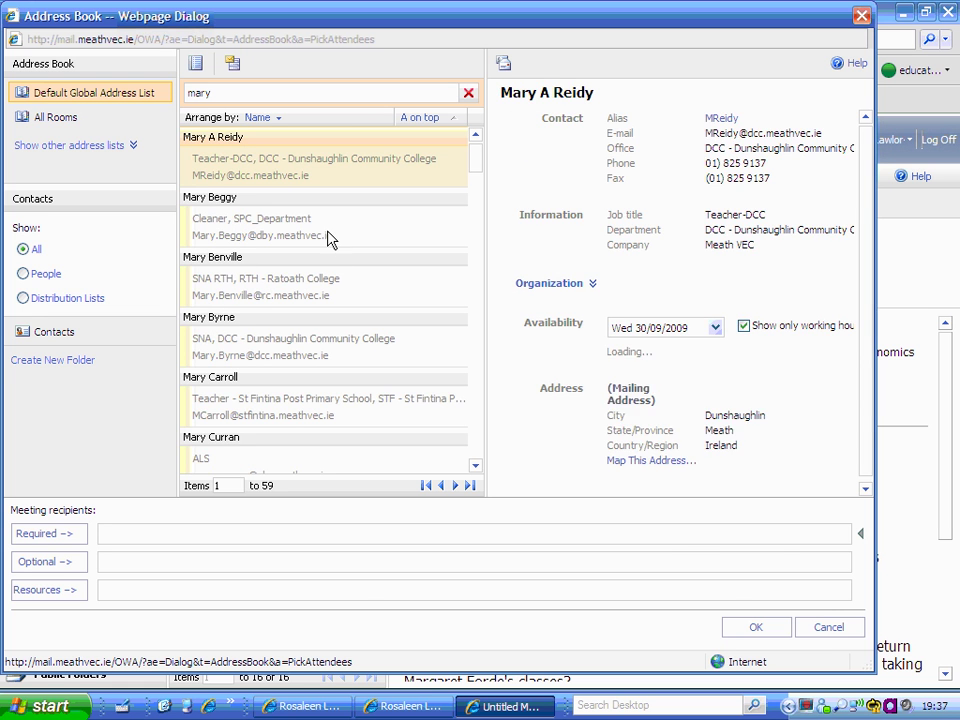
{"action": "left_click", "coordinate": [826, 628]}
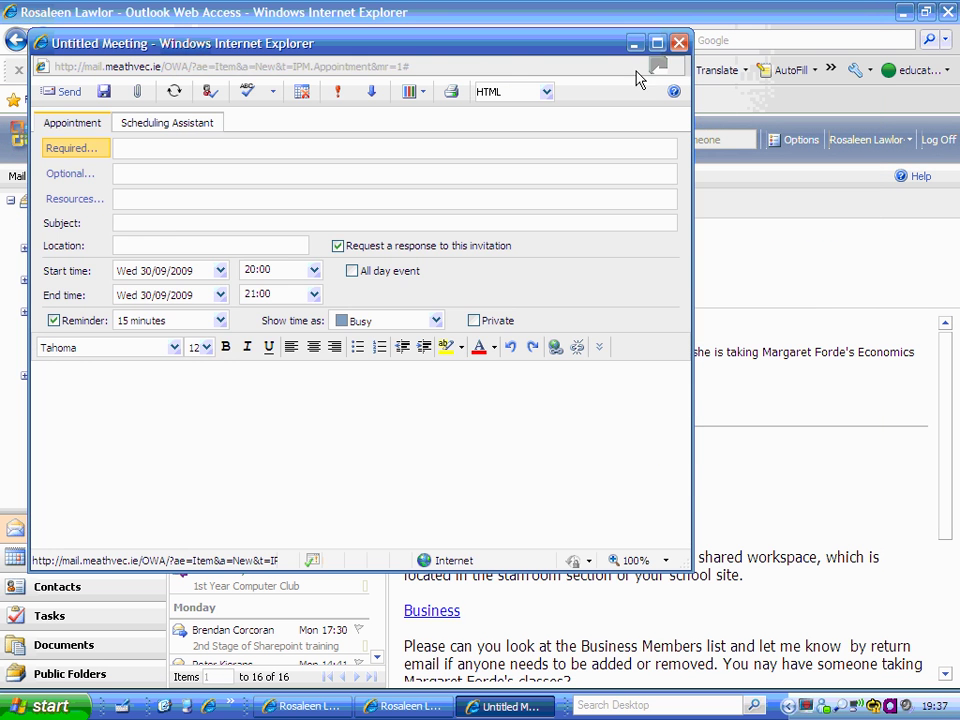
{"action": "left_click", "coordinate": [679, 43]}
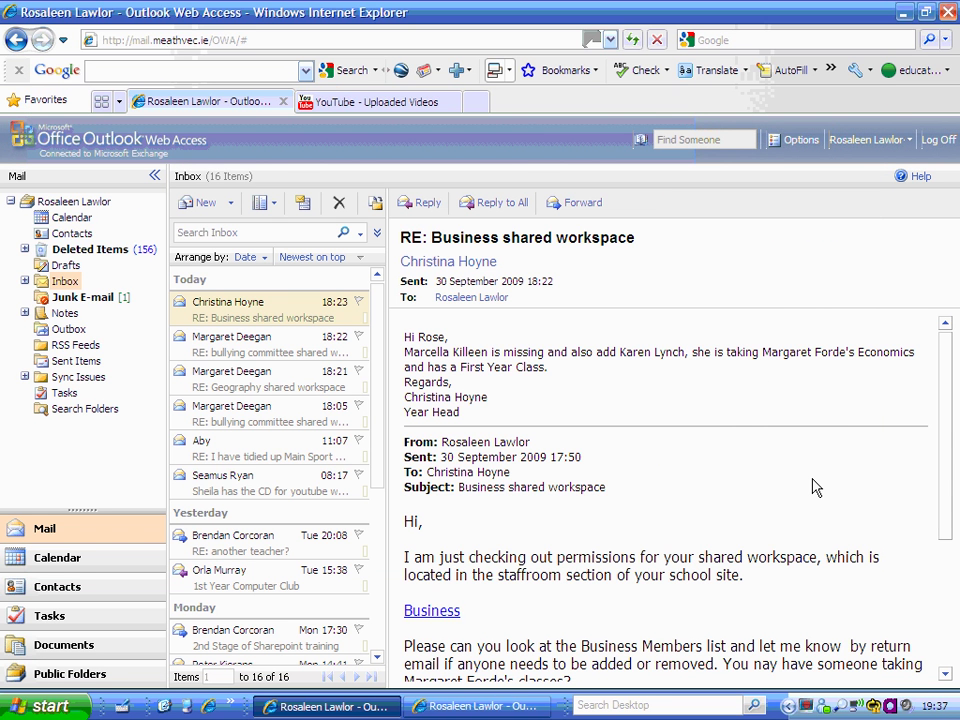